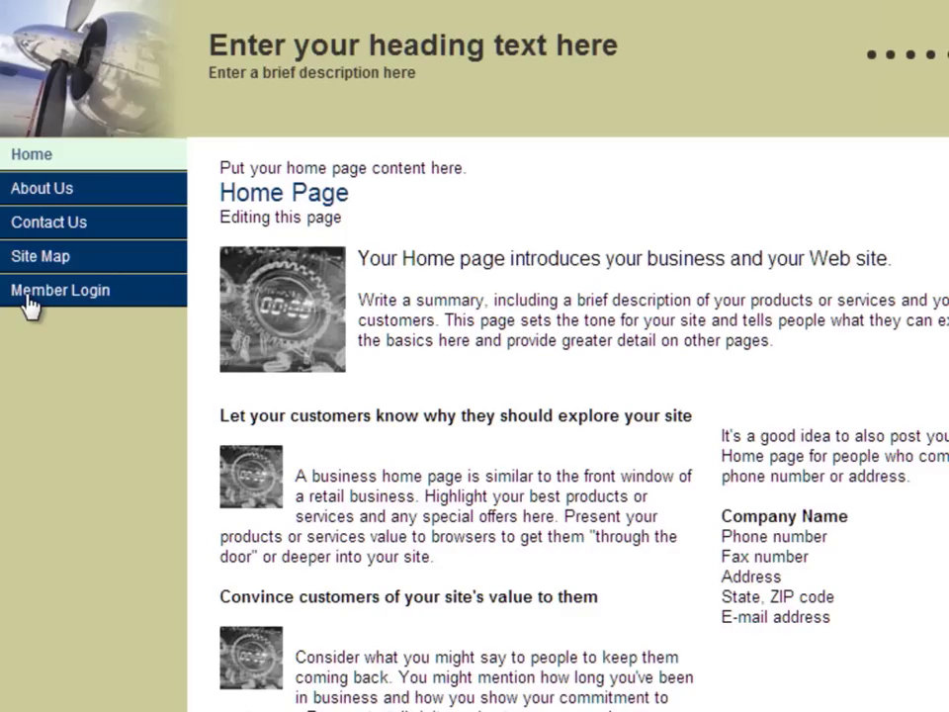
Sign in through Member Login with the organisation's Microsoft Online Services ID and password
{"action": "left_click", "coordinate": [28, 297]}
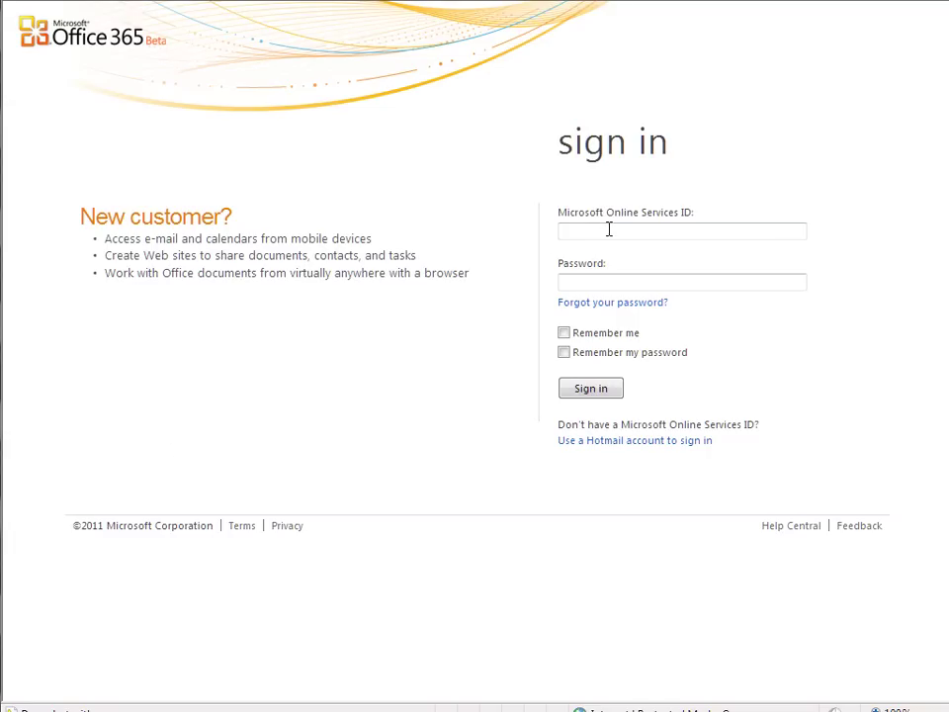
{"action": "left_click", "coordinate": [611, 230]}
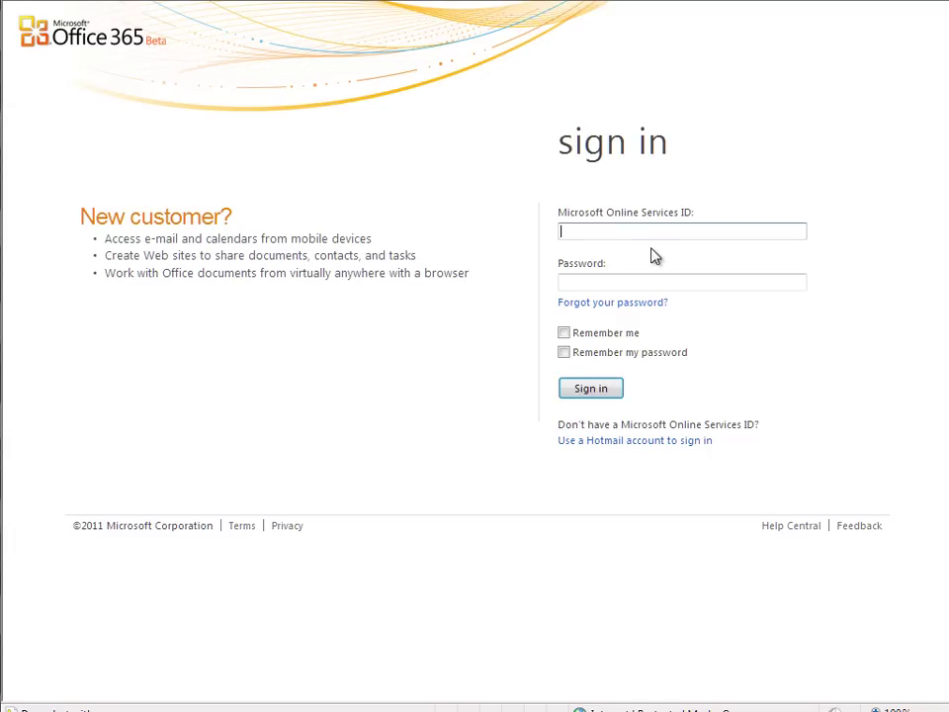
{"action": "key", "text": "Tab"}
{"action": "type", "text": "••••••••••"}
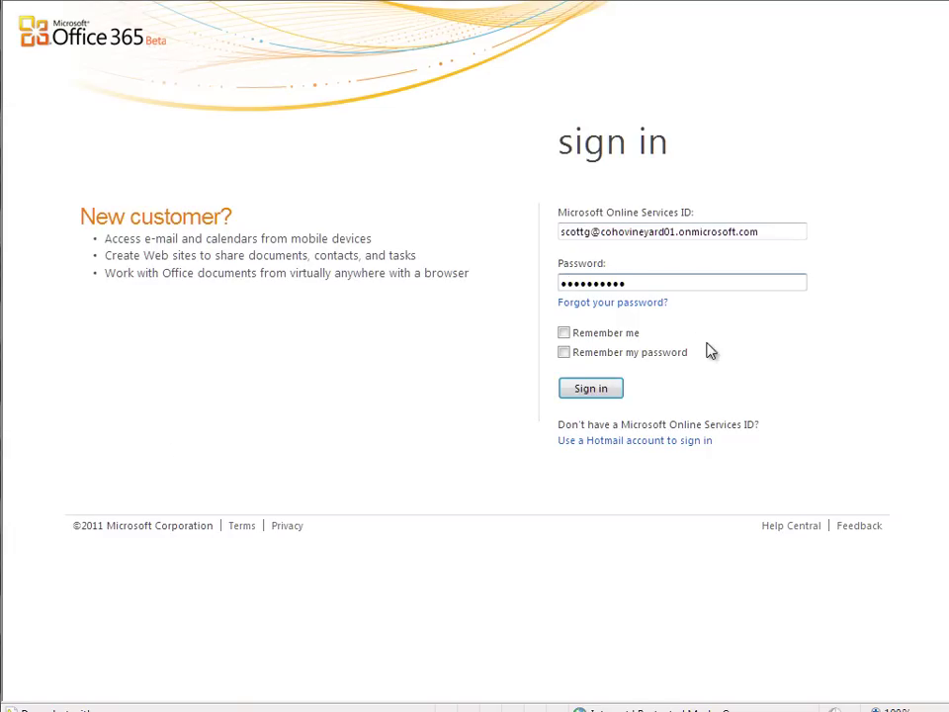
{"action": "left_click", "coordinate": [585, 394]}
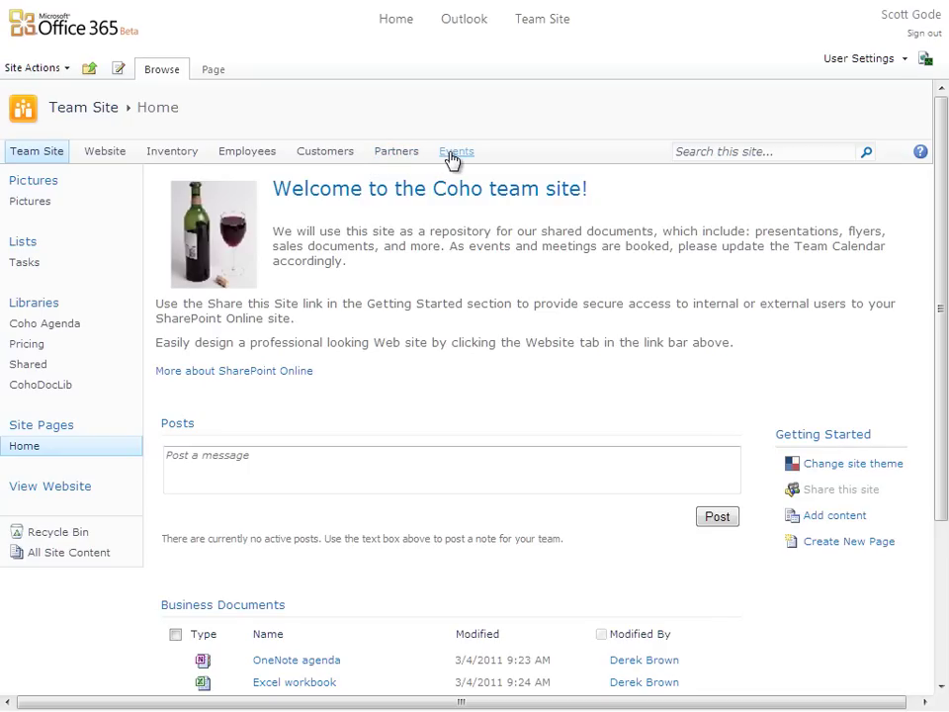
{"action": "left_click", "coordinate": [100, 159]}
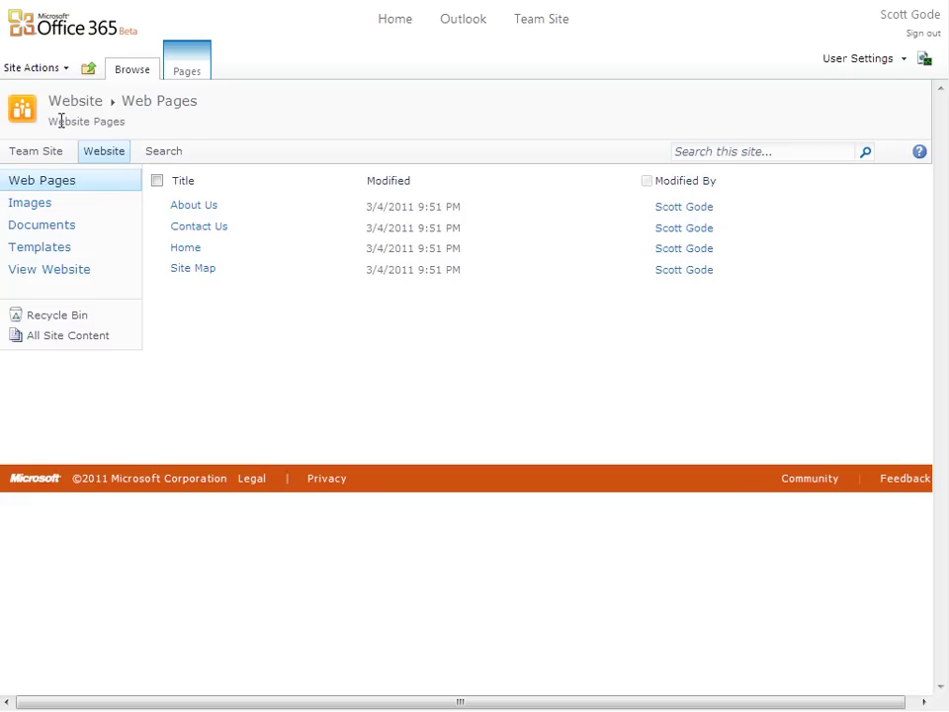
{"action": "left_click", "coordinate": [58, 277]}
{"action": "left_click", "coordinate": [31, 204]}
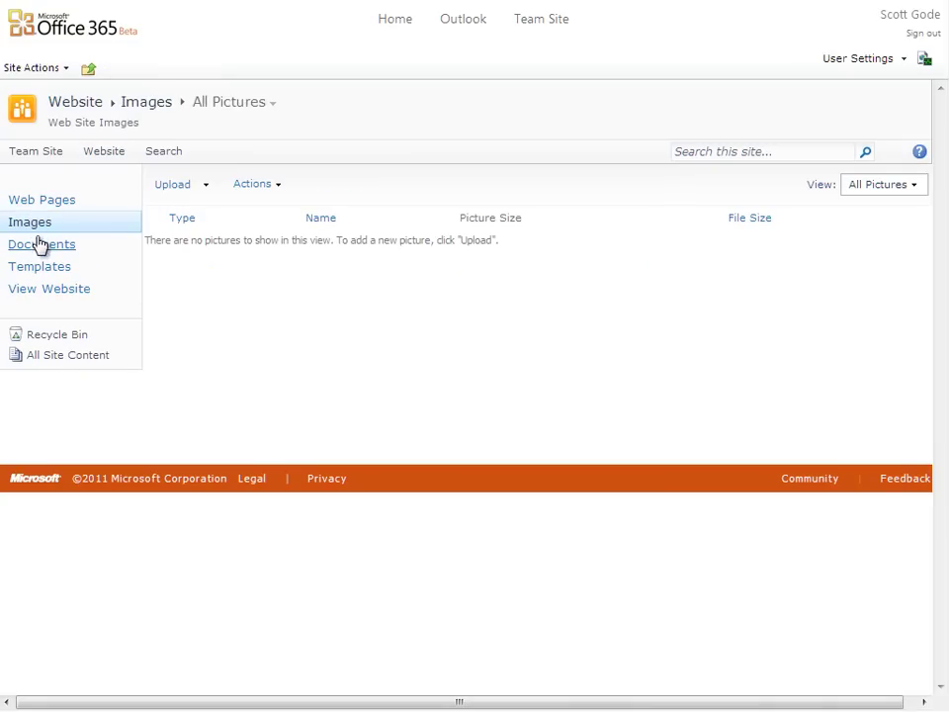
{"action": "left_click", "coordinate": [43, 246]}
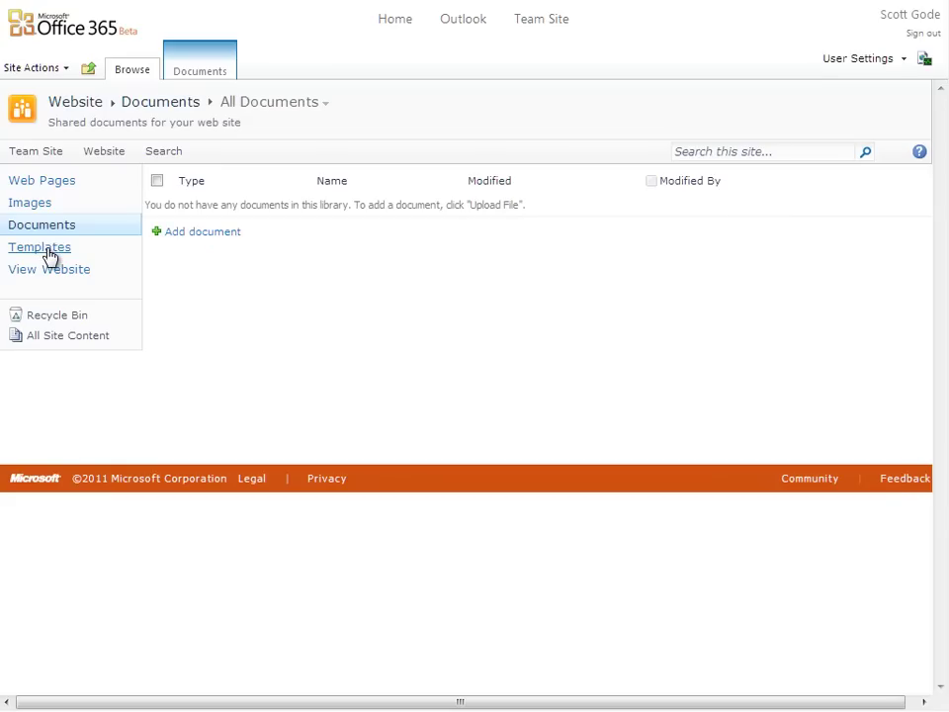
{"action": "left_click", "coordinate": [49, 255]}
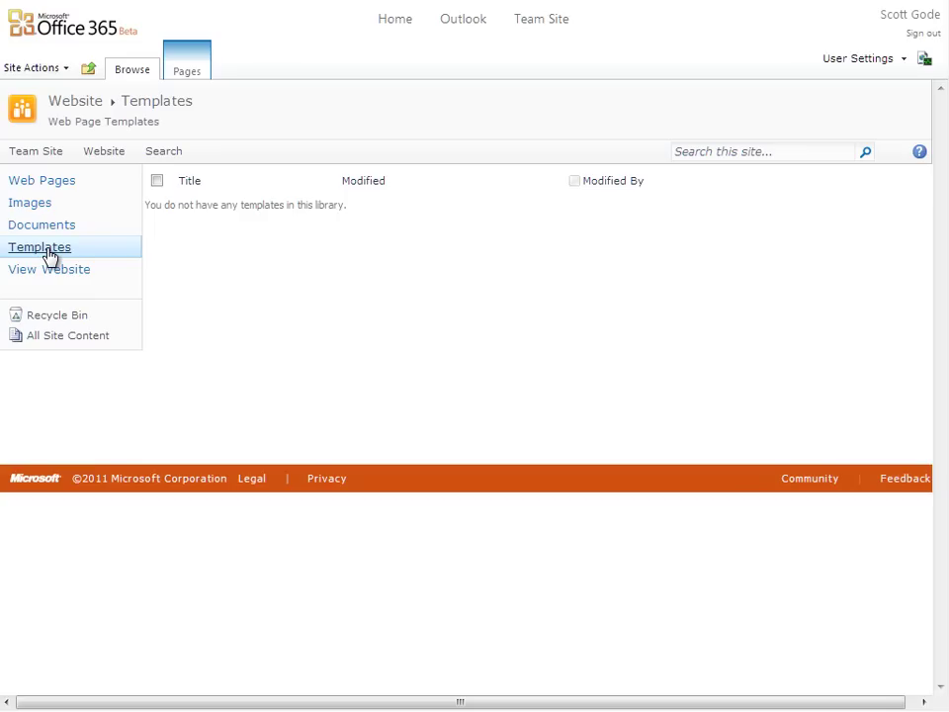
{"action": "left_click", "coordinate": [69, 182]}
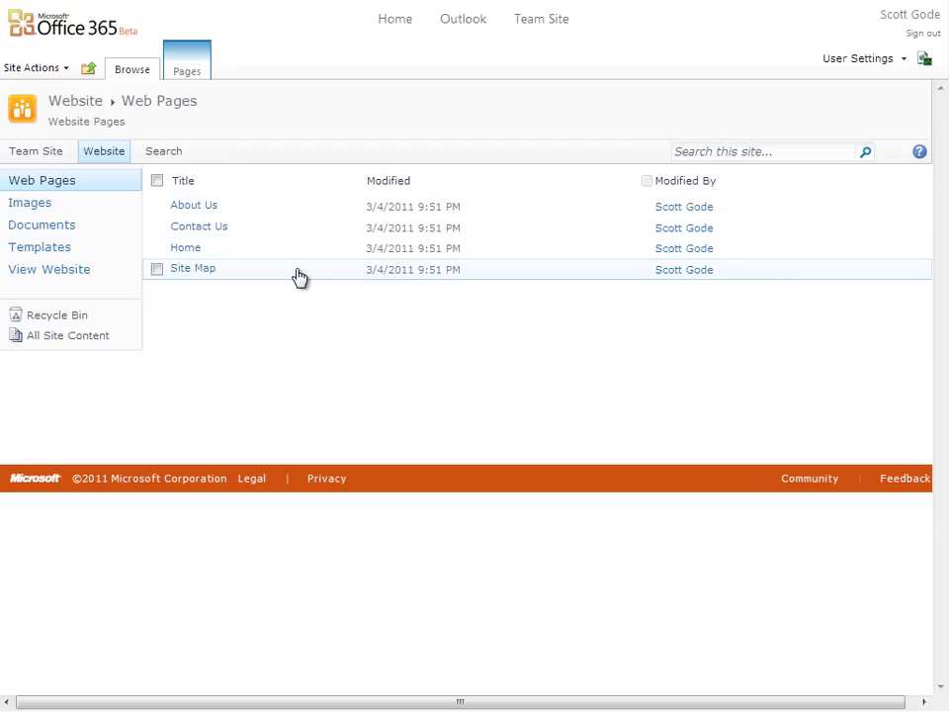
Open the Home page in the website editor and apply the brown Mocha colour scheme
{"action": "left_click", "coordinate": [187, 252]}
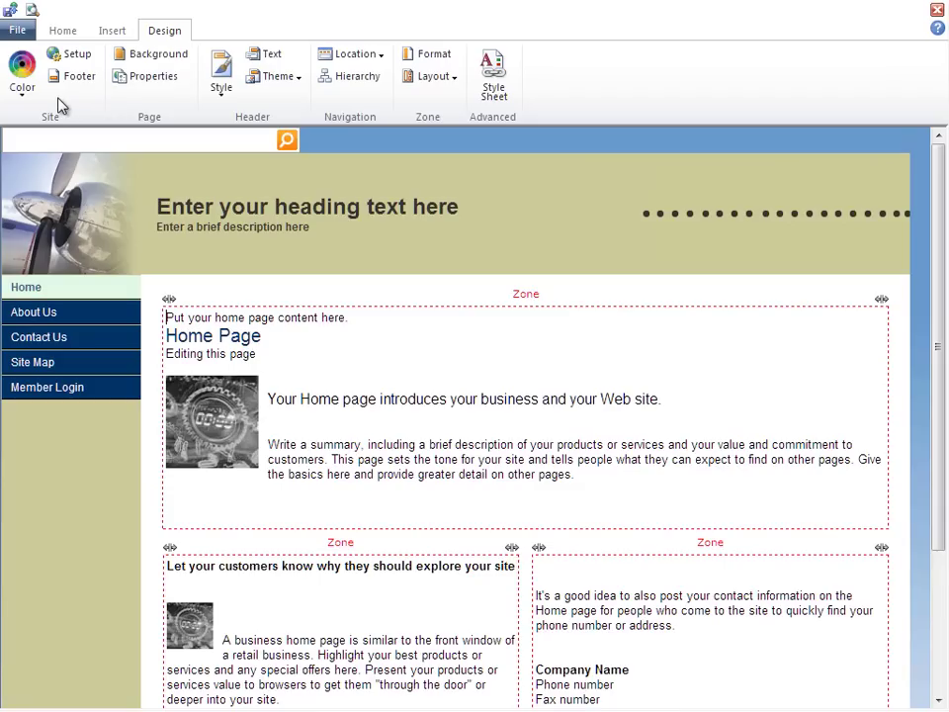
{"action": "left_click", "coordinate": [22, 99]}
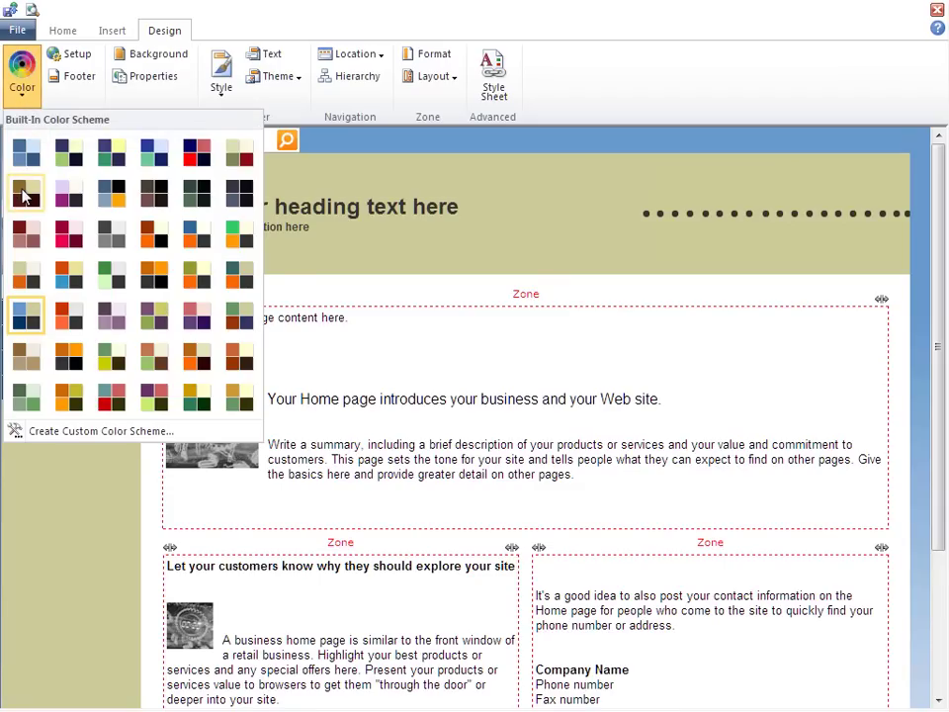
{"action": "left_click", "coordinate": [25, 198]}
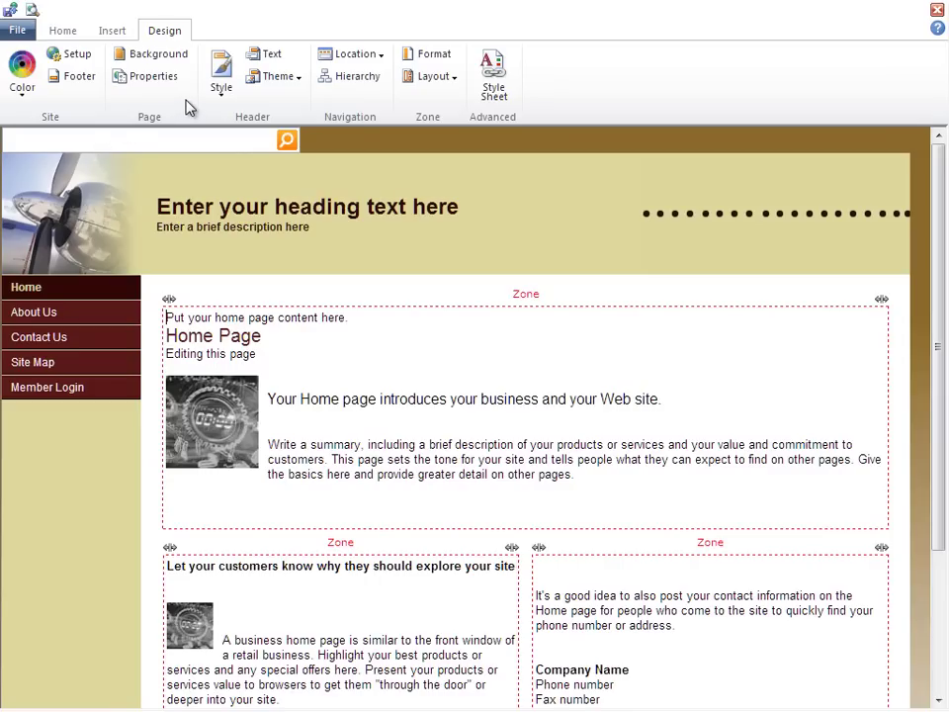
Use the Food & Beverage theme's wine-glass stock image as the header picture
{"action": "left_click", "coordinate": [299, 84]}
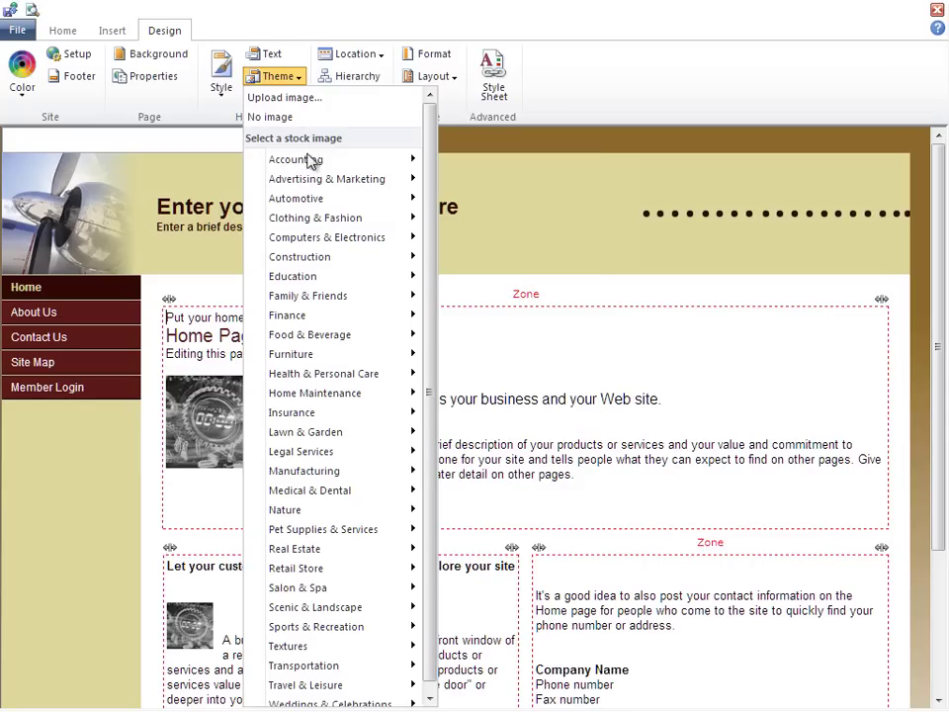
{"action": "mouse_move", "coordinate": [315, 182]}
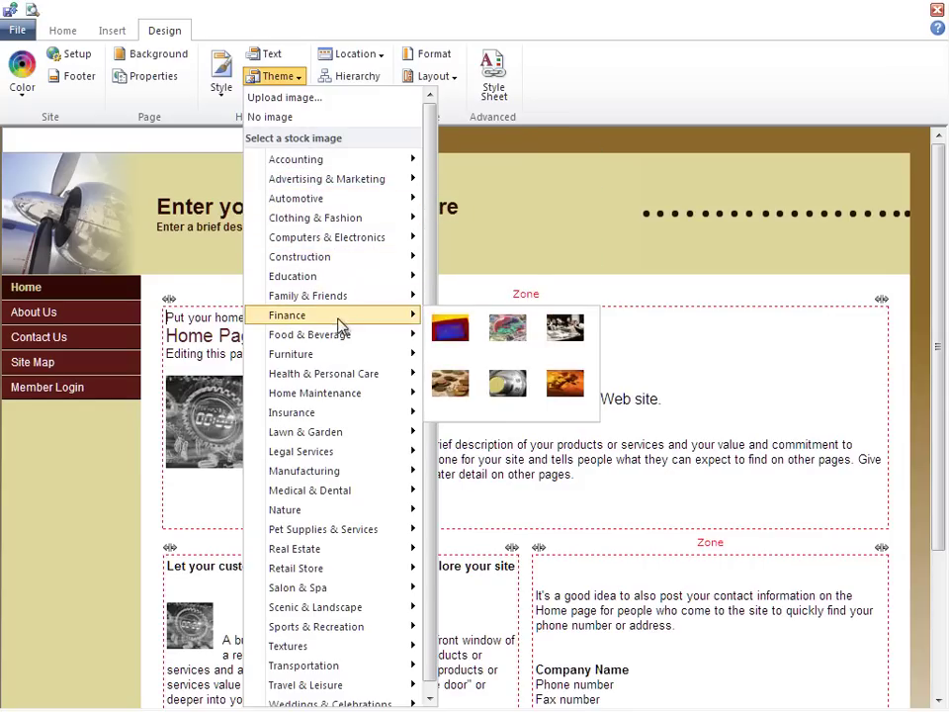
{"action": "mouse_move", "coordinate": [364, 342]}
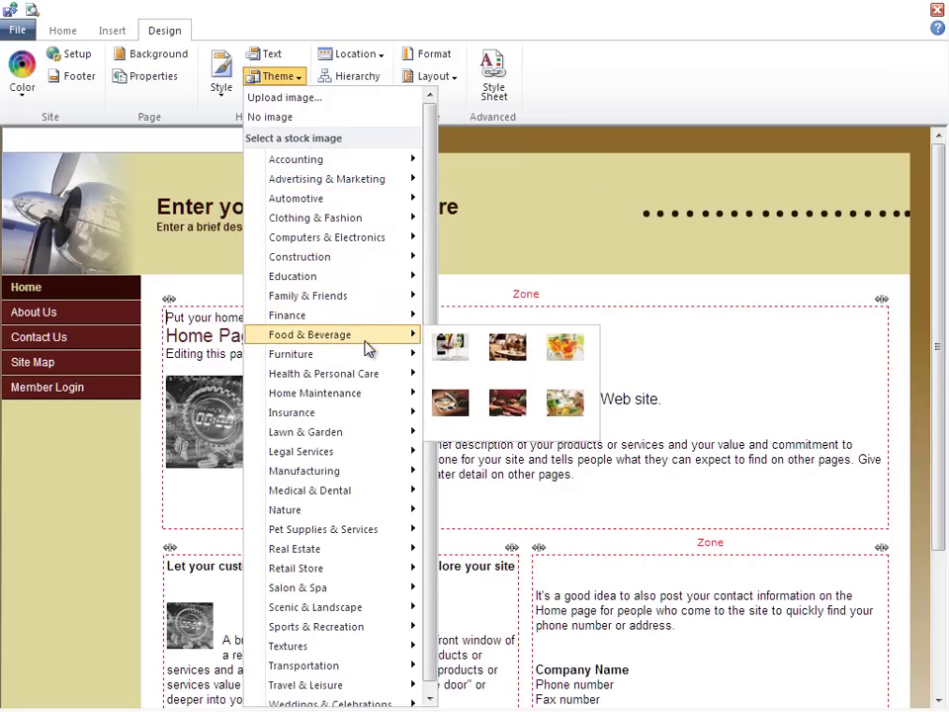
{"action": "left_click", "coordinate": [465, 362]}
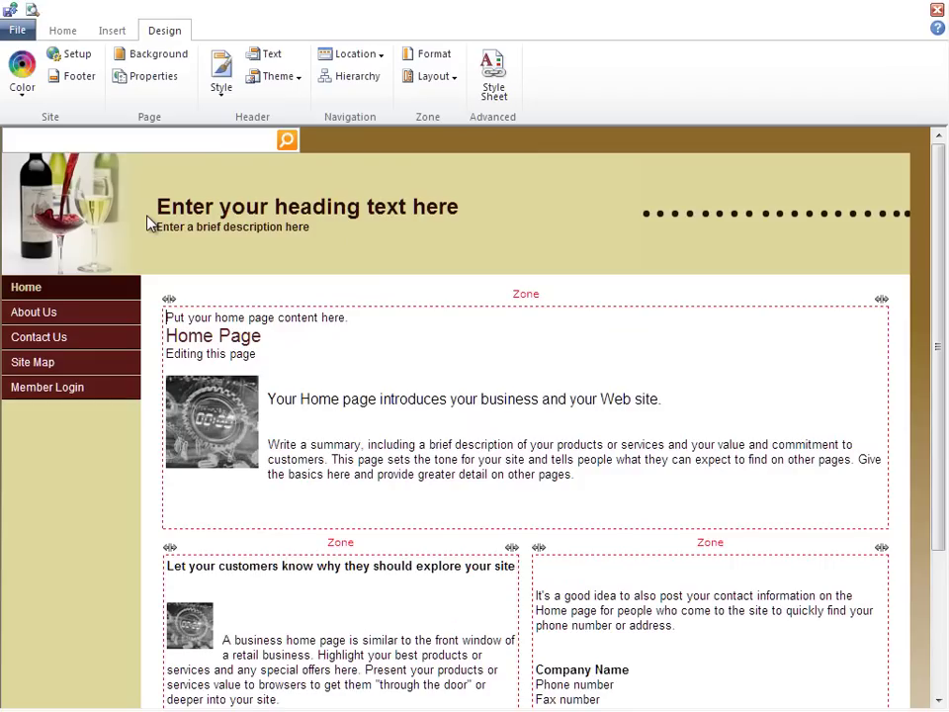
In the Header dialog, title the site 'Coho Vineyard' with slogan 'Bringing a new taste to your table'
{"action": "left_click", "coordinate": [319, 220]}
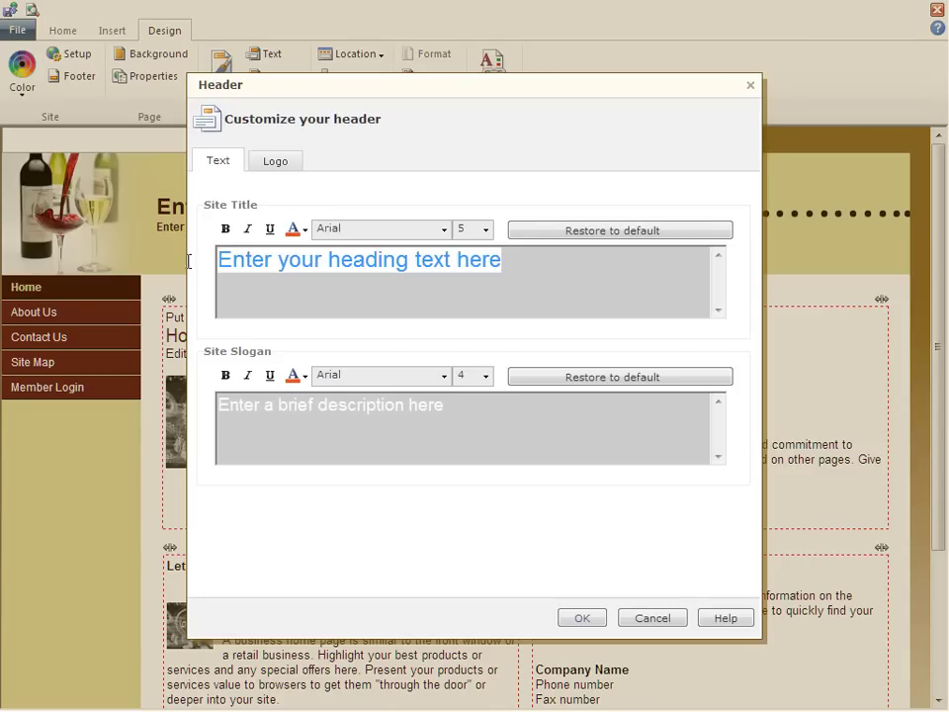
{"action": "type", "text": "Coho V"}
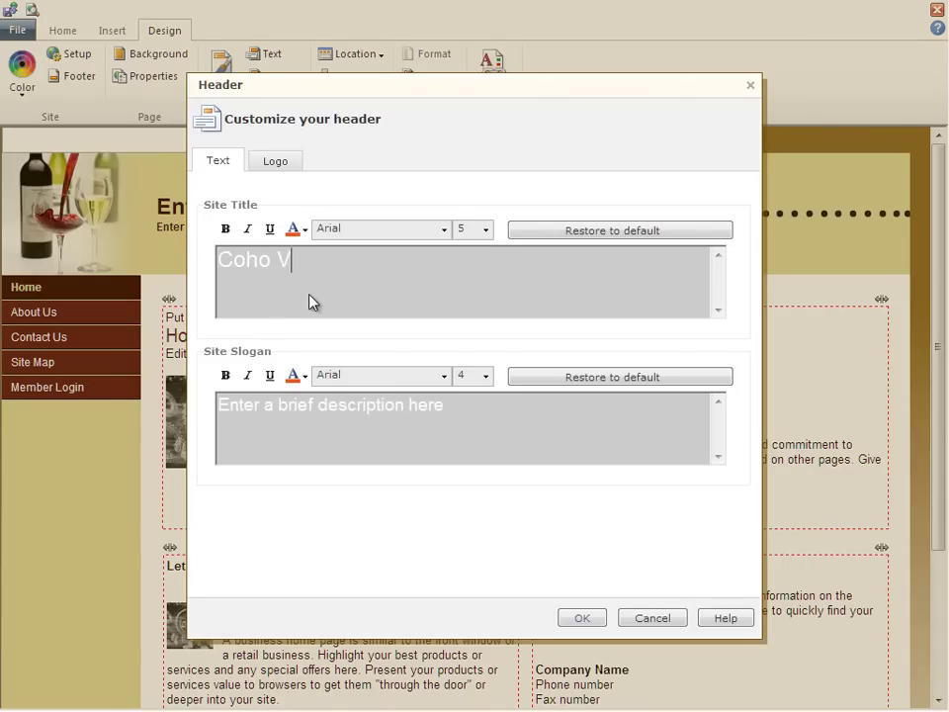
{"action": "type", "text": "ineyard"}
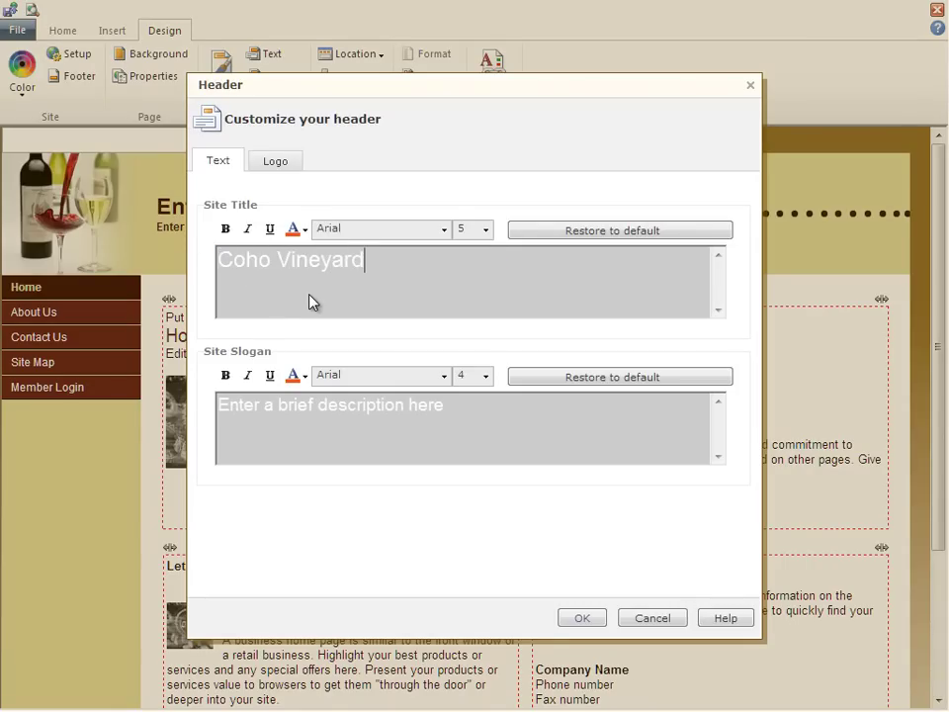
{"action": "left_click", "coordinate": [488, 428]}
{"action": "key", "text": "ctrl+a"}
{"action": "type", "text": "Brin"}
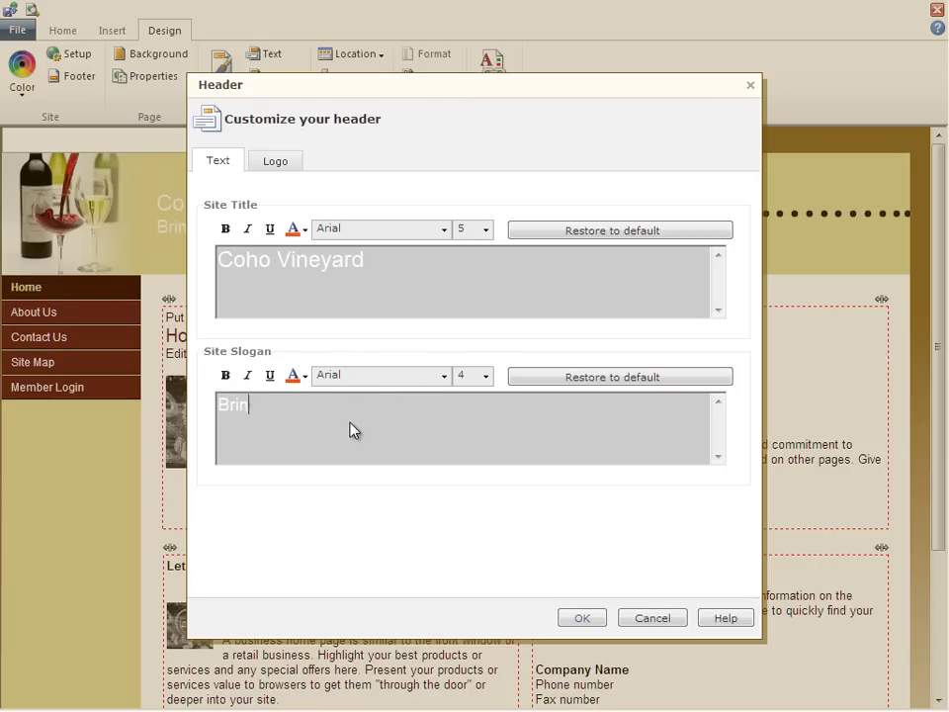
{"action": "type", "text": "ging a new taste to your table"}
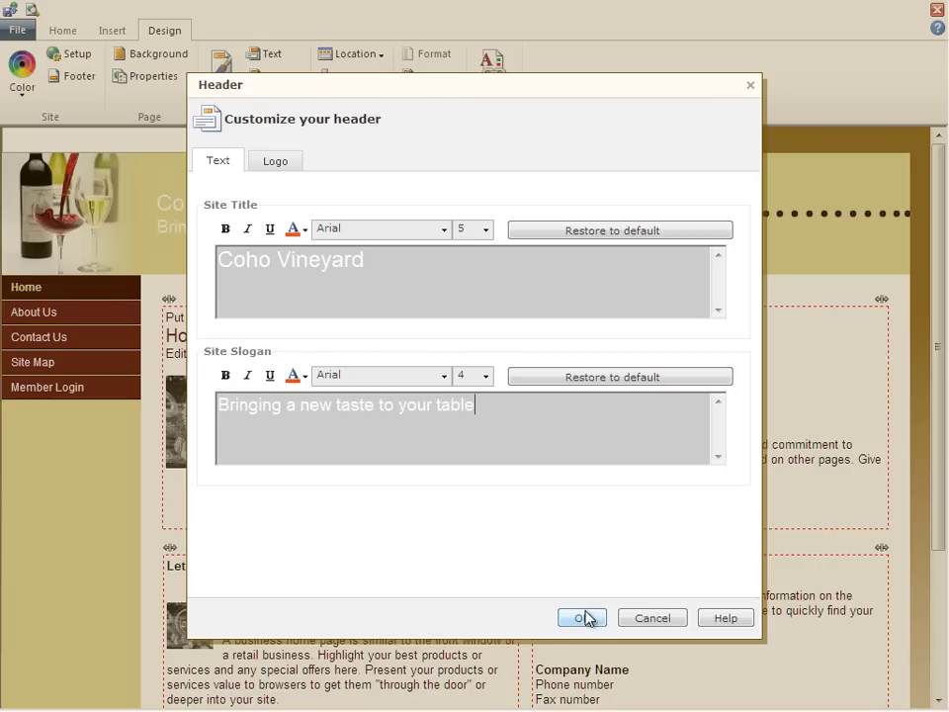
{"action": "left_click", "coordinate": [583, 618]}
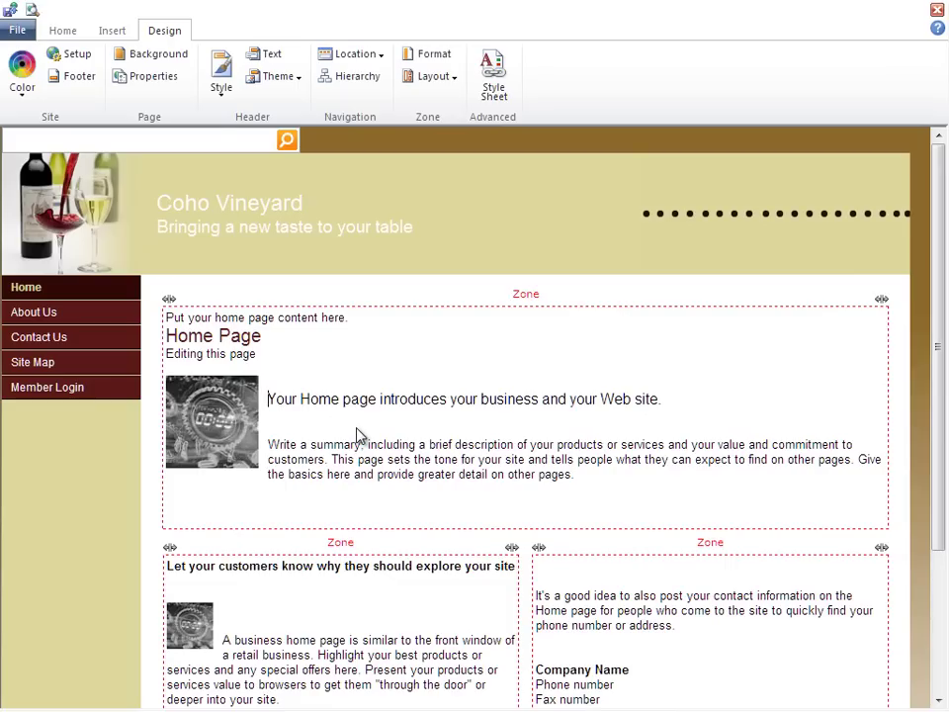
Change the intro heading to 'Welcome to Coho Vineyard', removing the old template words
{"action": "type", "text": "Welcome to"}
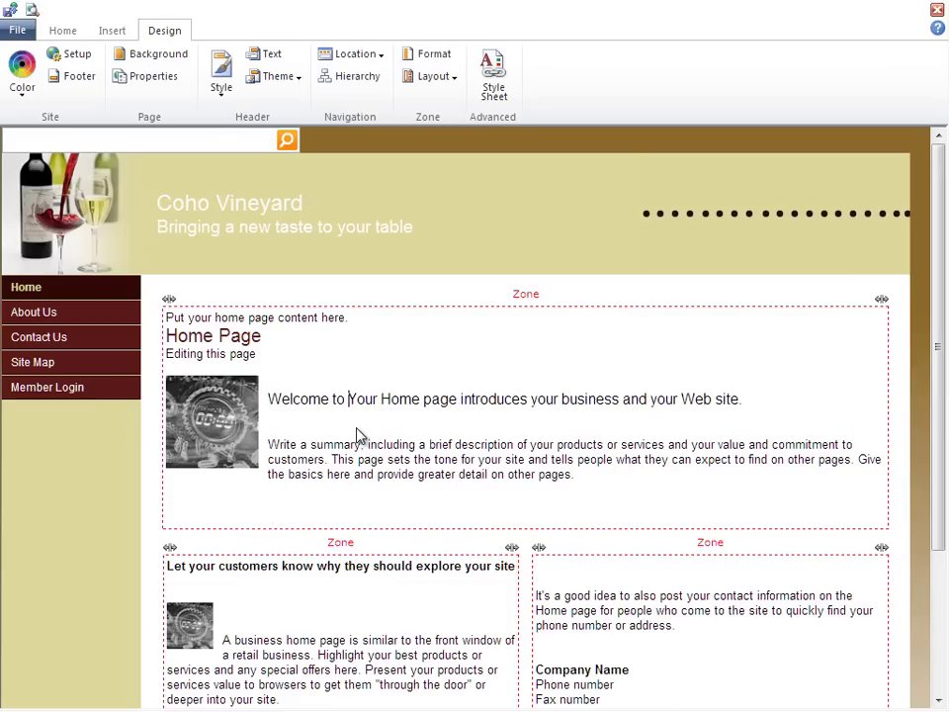
{"action": "type", "text": "Coho Vineyar"}
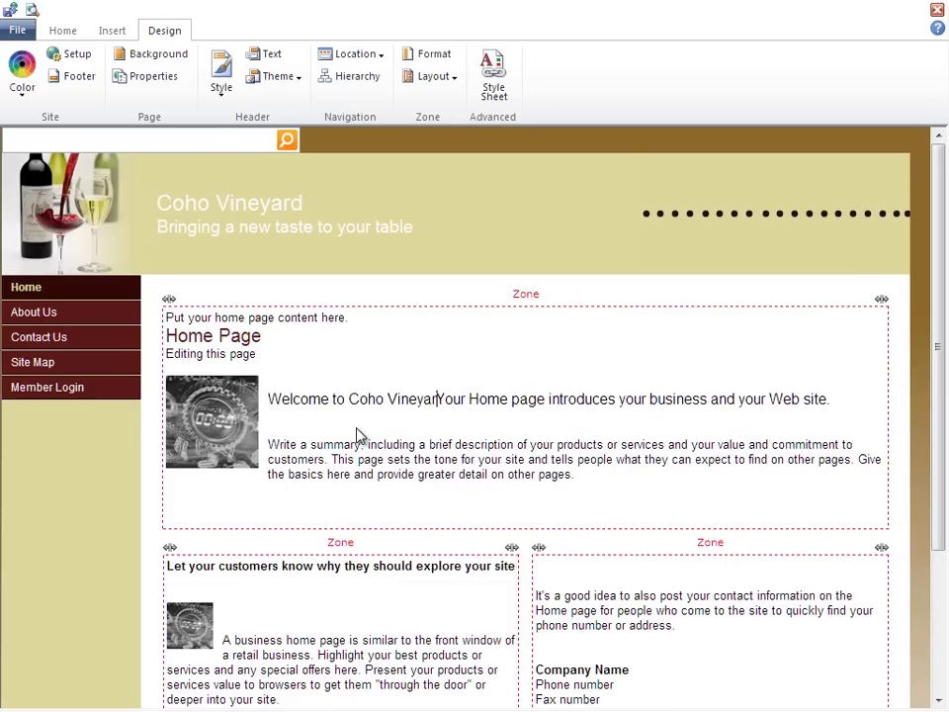
{"action": "type", "text": "d"}
{"action": "key", "text": "ctrl+shift+Right"}
{"action": "key", "text": "ctrl+shift+Right"}
{"action": "key", "text": "ctrl+shift+Right"}
{"action": "key", "text": "ctrl+shift+Right"}
{"action": "key", "text": "ctrl+shift+Right"}
{"action": "key", "text": "ctrl+shift+Right"}
{"action": "key", "text": "ctrl+shift+Right"}
{"action": "key", "text": "ctrl+shift+Right"}
{"action": "key", "text": "ctrl+shift+Right"}
{"action": "key", "text": "Delete"}
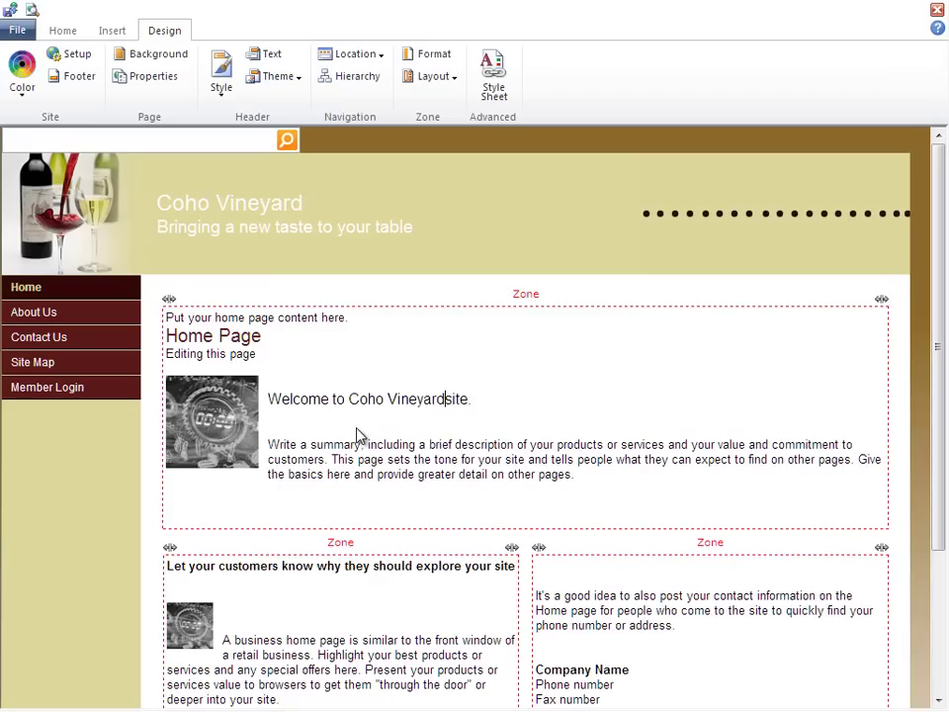
{"action": "key", "text": "ctrl+shift+Right"}
{"action": "key", "text": "Delete"}
Paste the two prepared winery paragraphs and delete the template 'Write a summary' paragraph
{"action": "left_click", "coordinate": [267, 441]}
{"action": "type", "text": "Thank you for visiting Coho Vineyard. We are a small but agile wine business based in Washington state with distributors located throughout Washington, Oregon, and California. Coho is devoted to serving you by bringing a new taste to your table and a new experience with your favorite wine. Check out our site, our products, and some of our new programs. If you have any questions, please contact us anytime. Use our Contact Us page, call, email, or just stop by. Again, we thank you for visiting Coho Vineyard!"}
{"action": "key", "text": "shift+Down"}
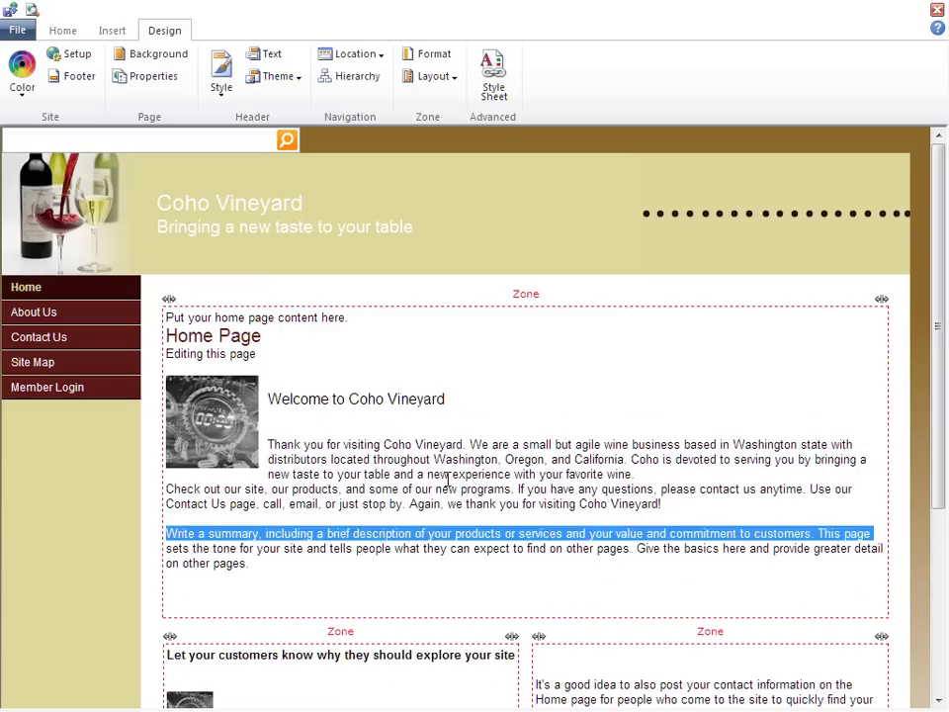
{"action": "key", "text": "Delete"}
{"action": "key", "text": "shift+Down"}
{"action": "key", "text": "Delete"}
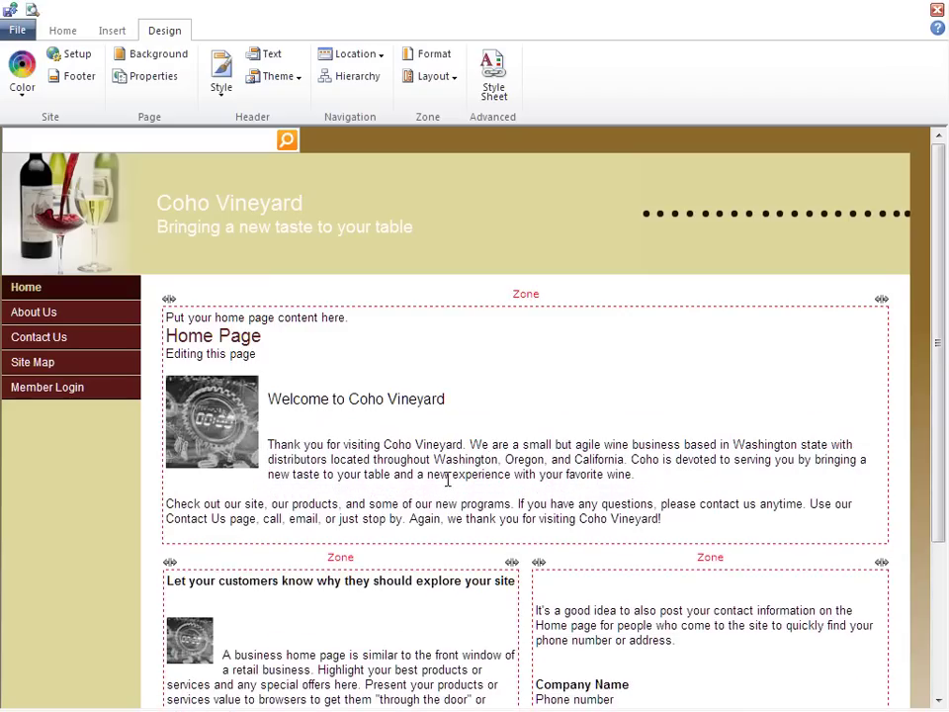
Replace the placeholder picture with OpeningBottle_231x154.jpg inserted from the computer
{"action": "left_click", "coordinate": [201, 419]}
{"action": "key", "text": "Delete"}
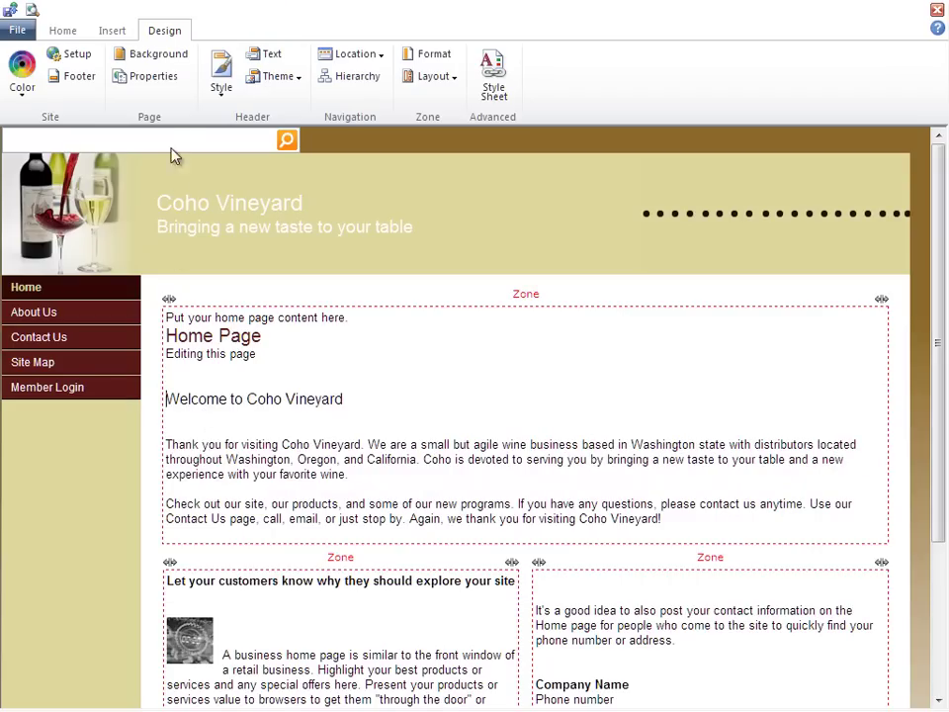
{"action": "left_click", "coordinate": [111, 32]}
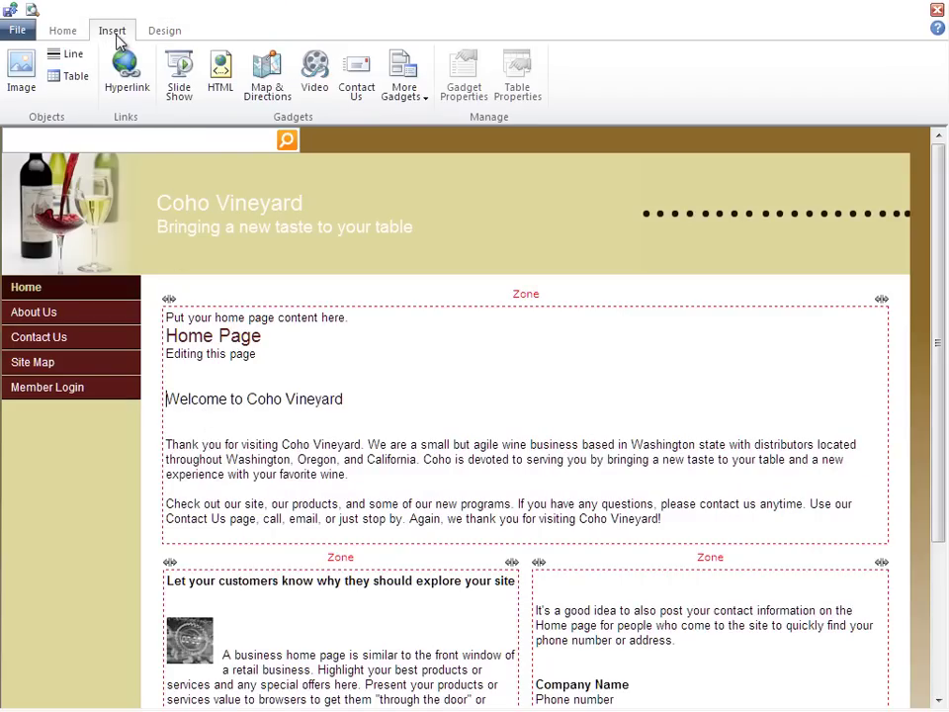
{"action": "left_click", "coordinate": [21, 77]}
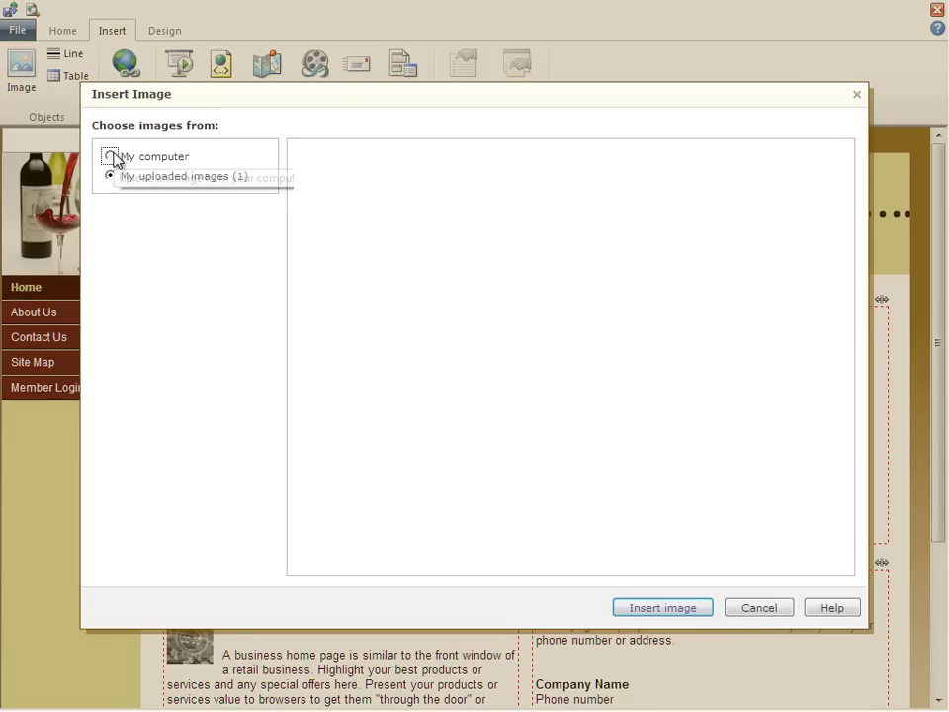
{"action": "left_click", "coordinate": [111, 156]}
{"action": "left_click", "coordinate": [326, 184]}
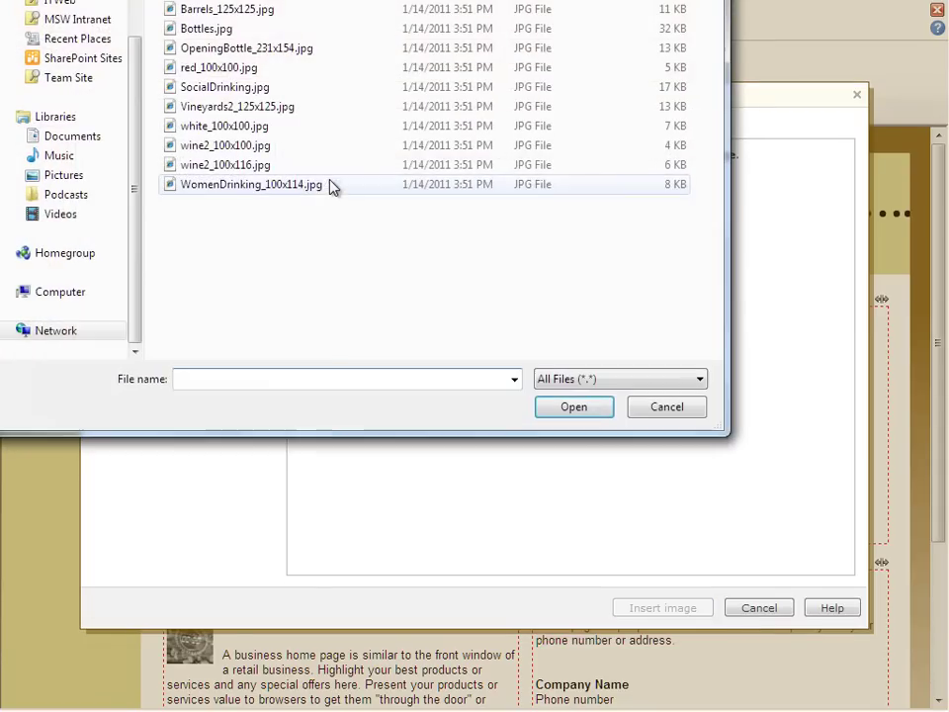
{"action": "left_click", "coordinate": [302, 51]}
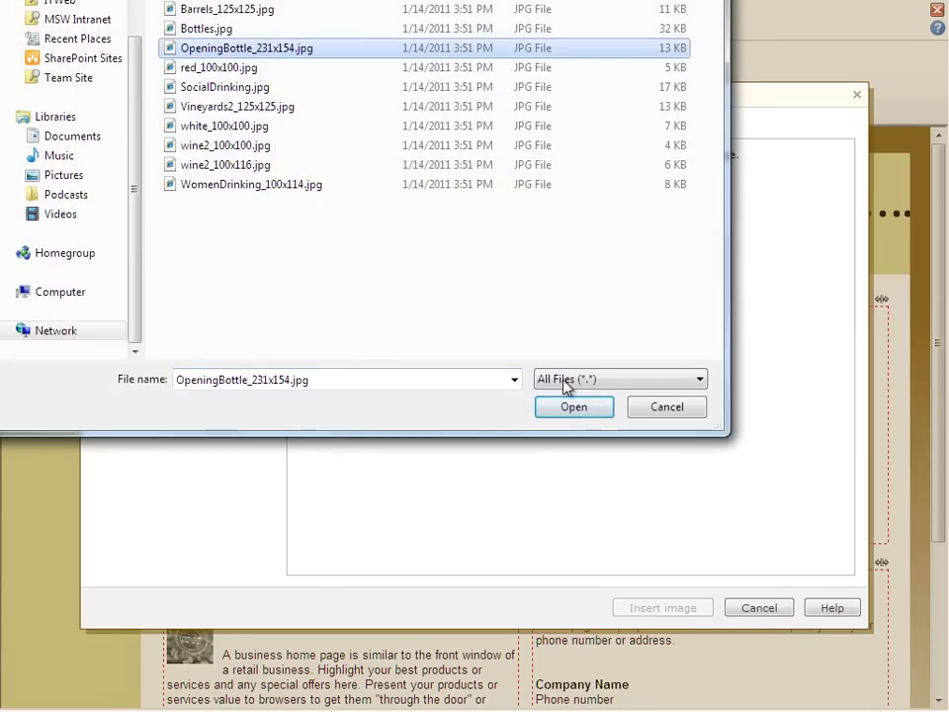
{"action": "left_click", "coordinate": [589, 410]}
{"action": "left_click", "coordinate": [665, 609]}
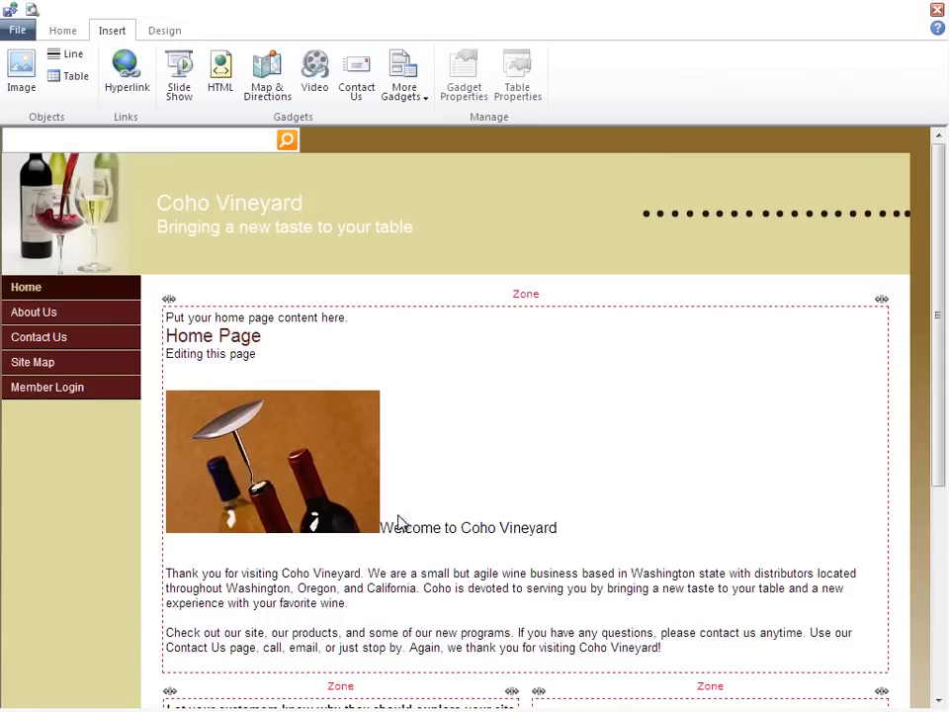
Float the bottle picture right of the welcome text and remove the blank line
{"action": "right_click", "coordinate": [275, 444]}
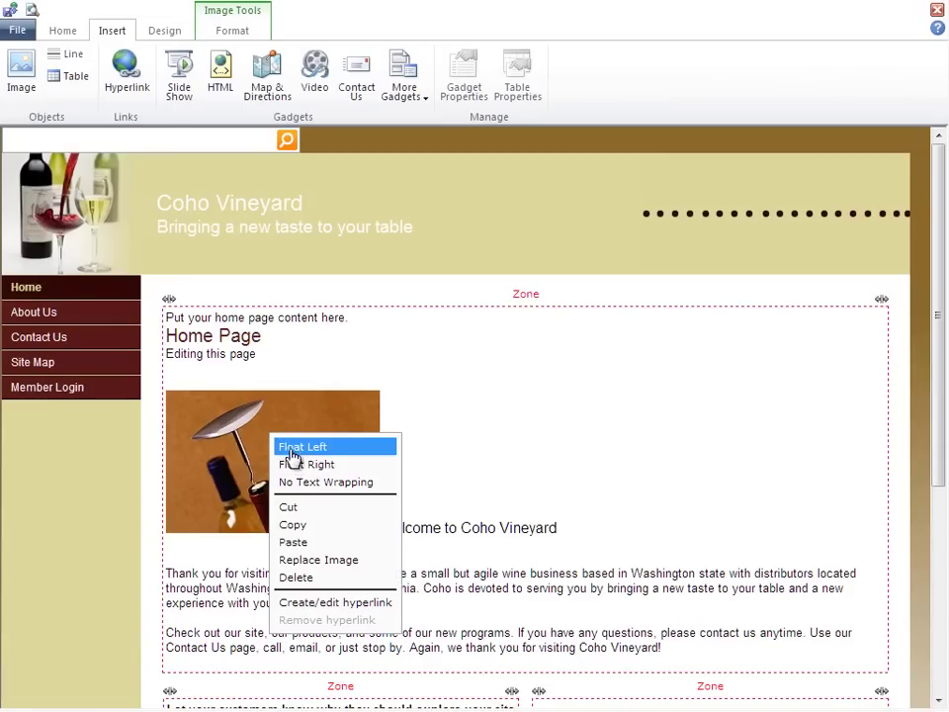
{"action": "left_click", "coordinate": [297, 463]}
{"action": "key", "text": "Delete"}
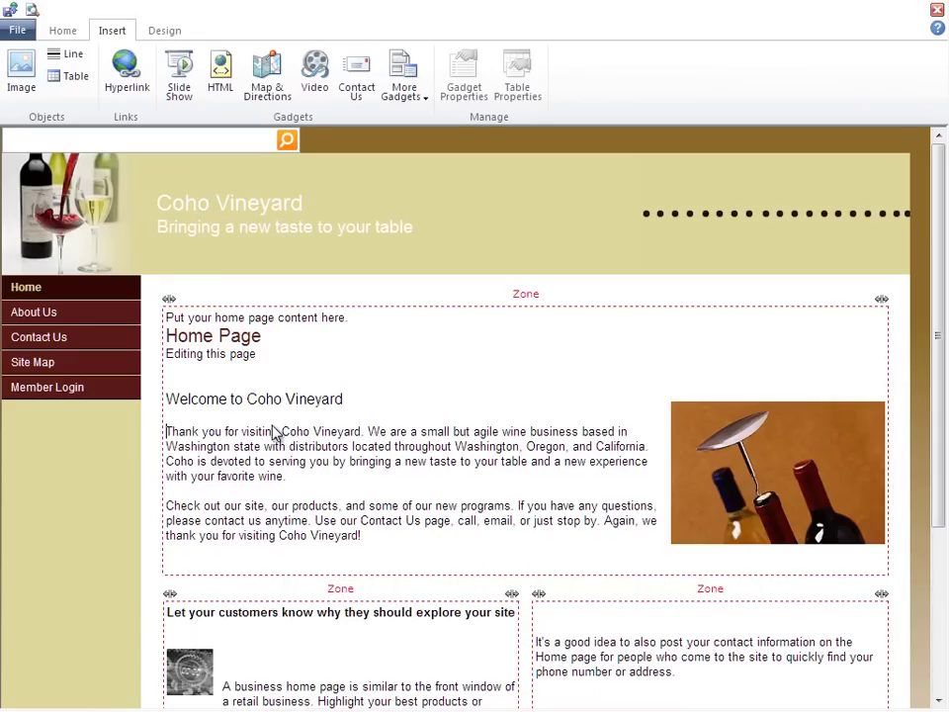
{"action": "key", "text": "ctrl+End"}
Open the Contact Us page from the left navigation bar
{"action": "left_click", "coordinate": [49, 342]}
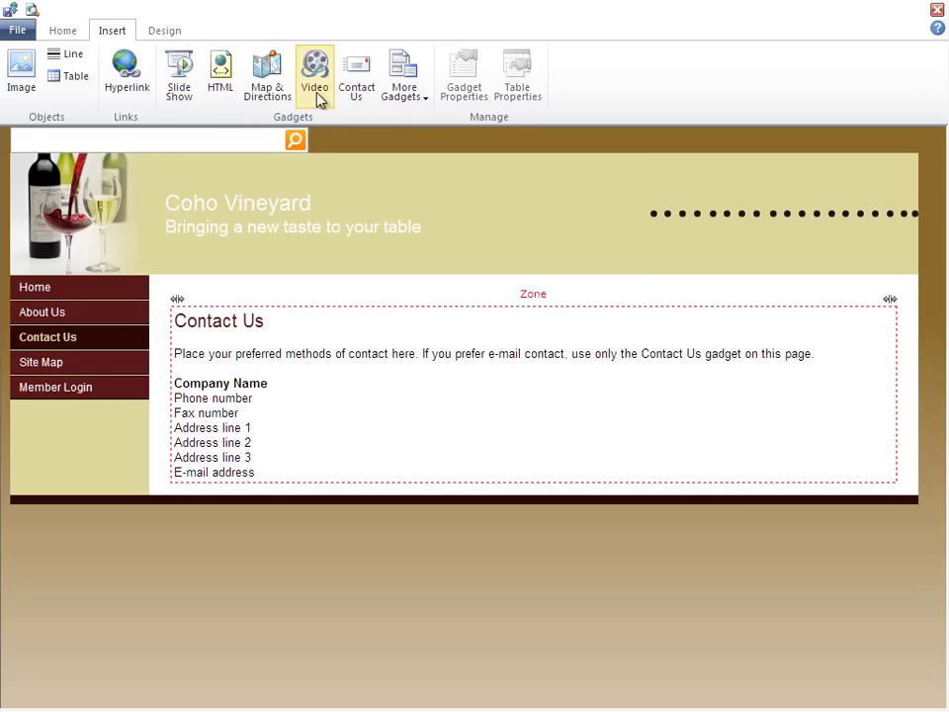
Insert a Contact Us form gadget that delivers messages to the site's company e-mail address
{"action": "left_click", "coordinate": [416, 108]}
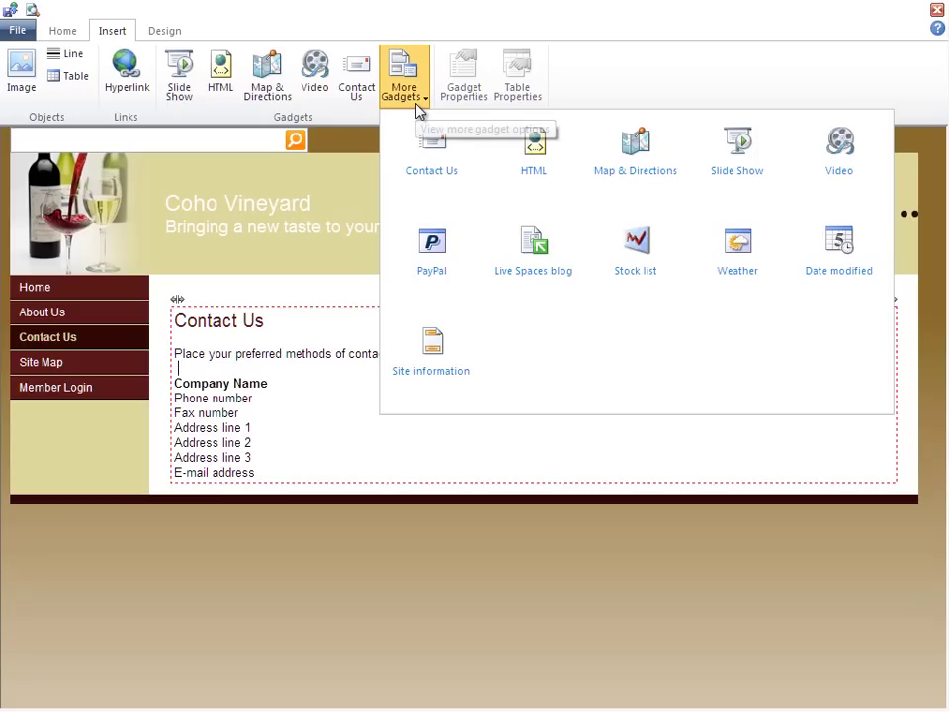
{"action": "left_click", "coordinate": [432, 189]}
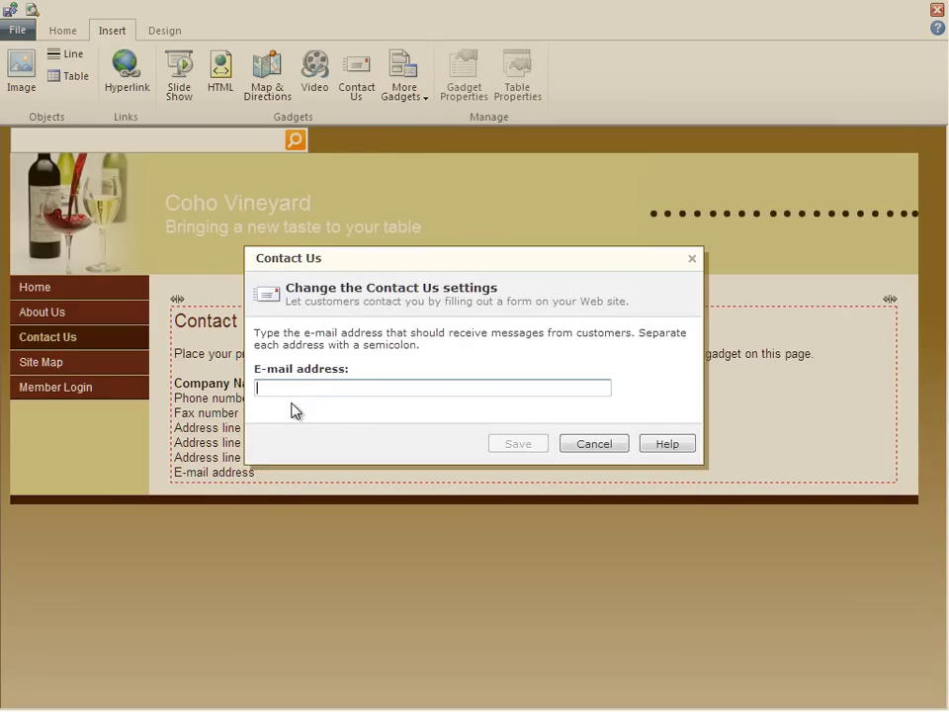
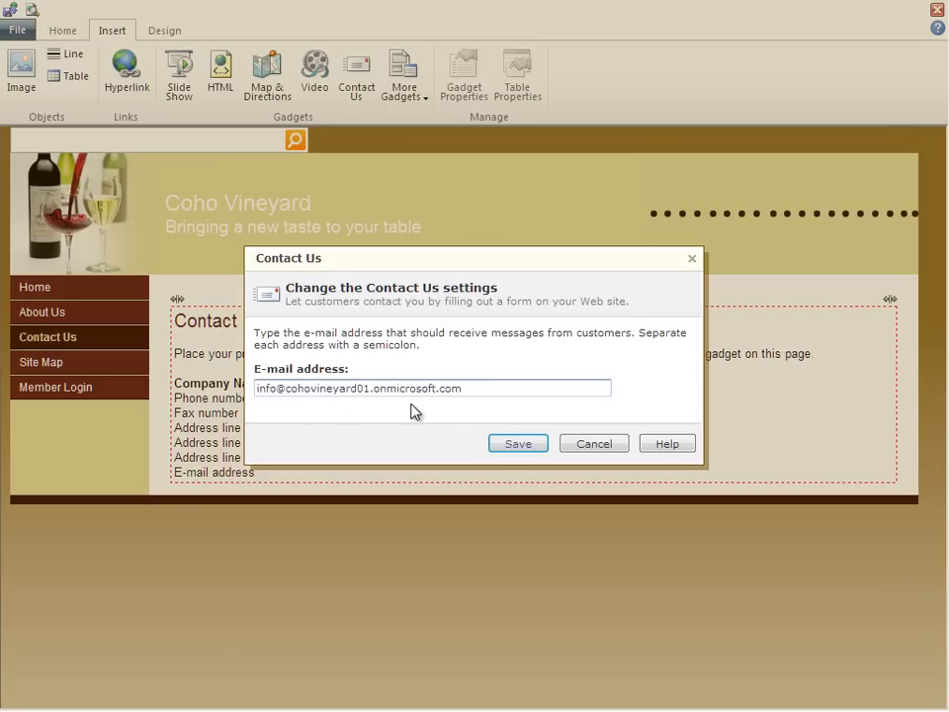
{"action": "left_click", "coordinate": [539, 450]}
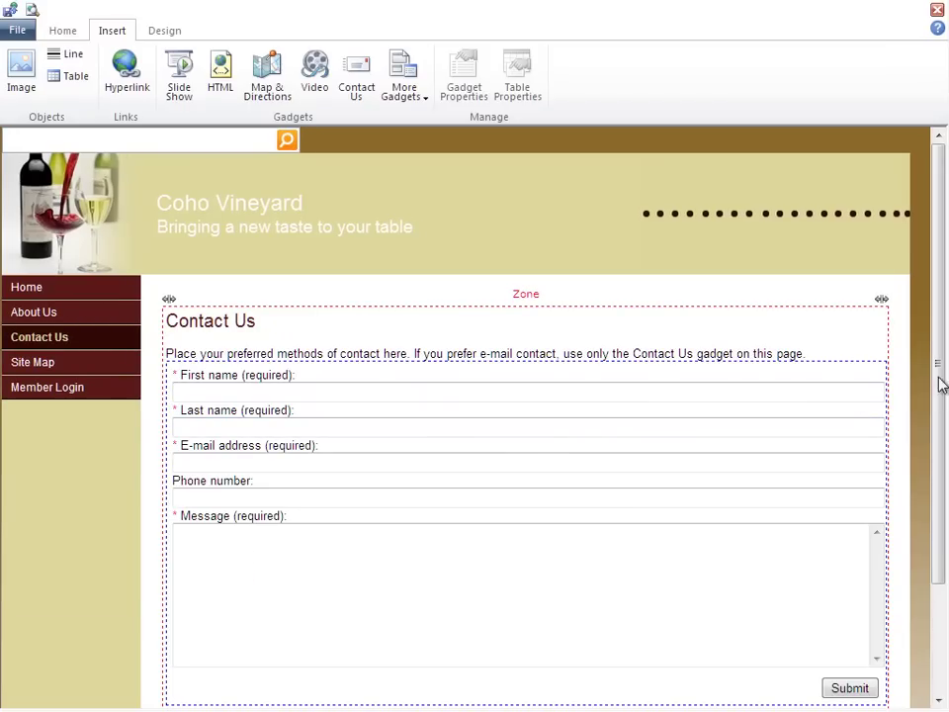
{"action": "left_click_drag", "start_coordinate": [942, 370], "coordinate": [944, 363]}
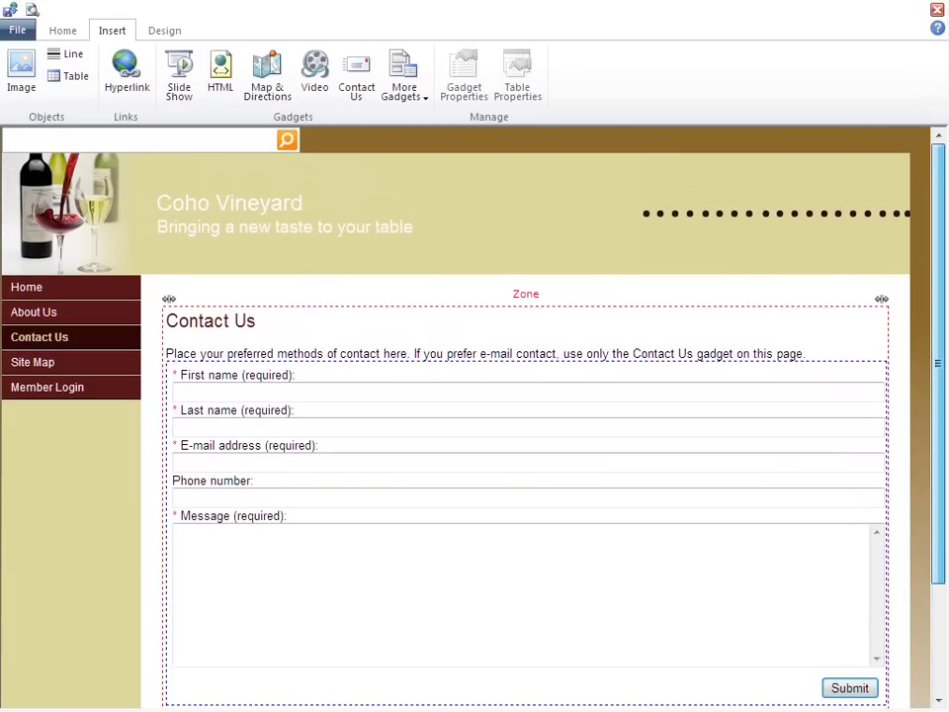
{"action": "left_click", "coordinate": [414, 103]}
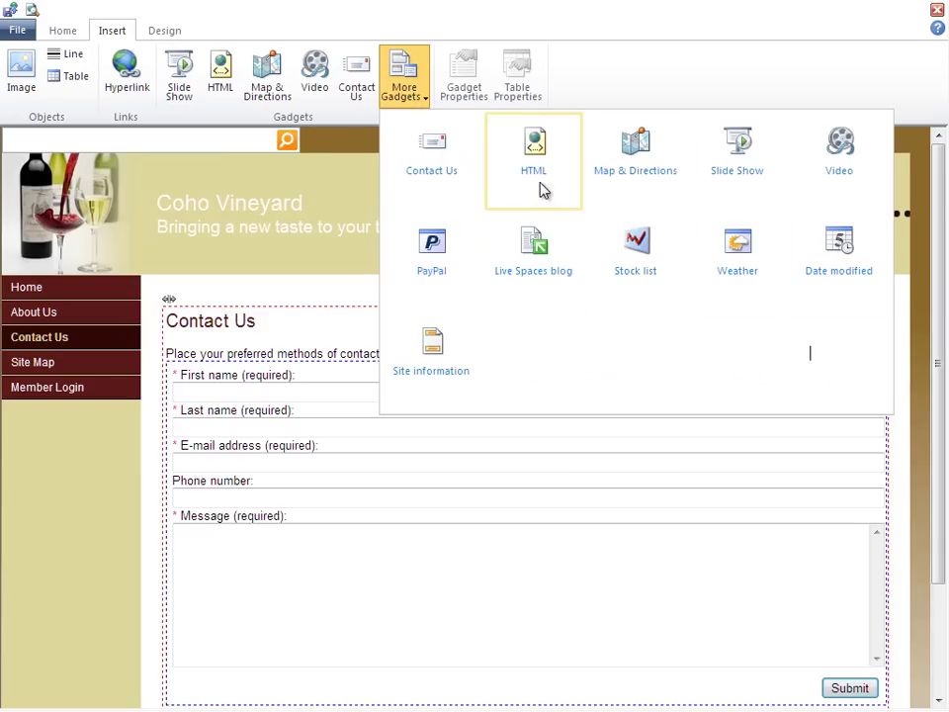
{"action": "left_click", "coordinate": [535, 149]}
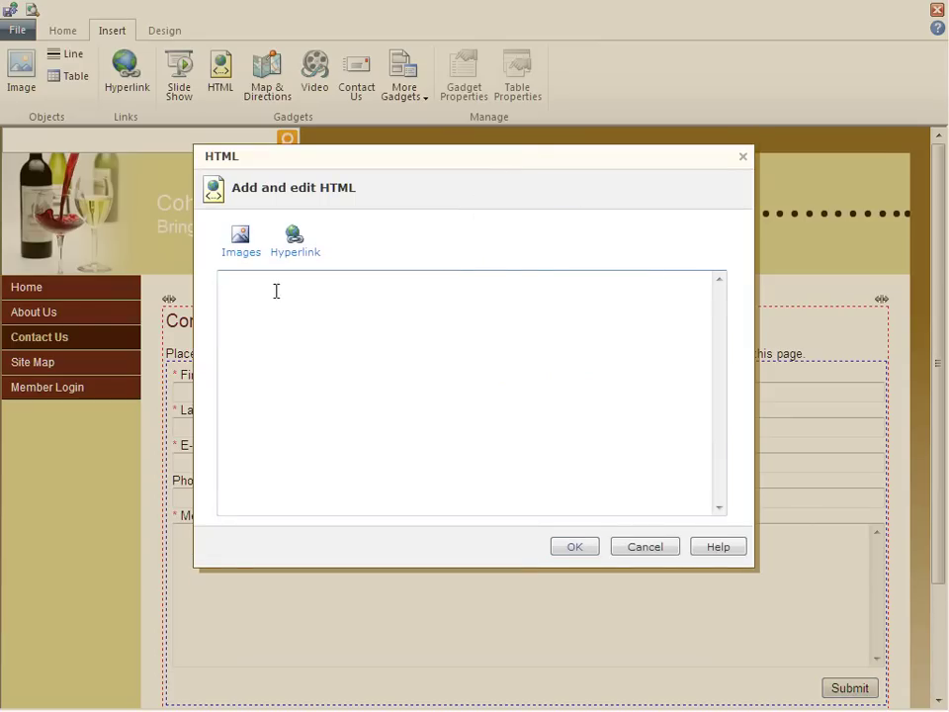
{"action": "type", "text": "<iframe src=\"http://www.<name of site>.com\" style=\"width: 100%; height: 500px\" name=\"internal\"></iframe>"}
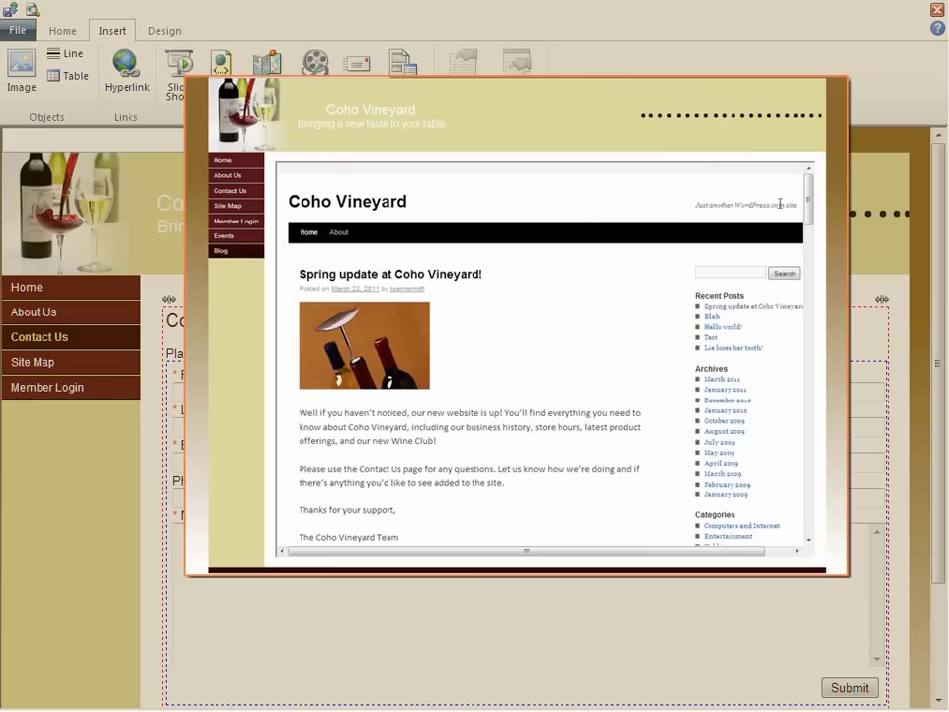
{"action": "scroll", "coordinate": [806, 210], "scroll_direction": "down", "scroll_amount": 1}
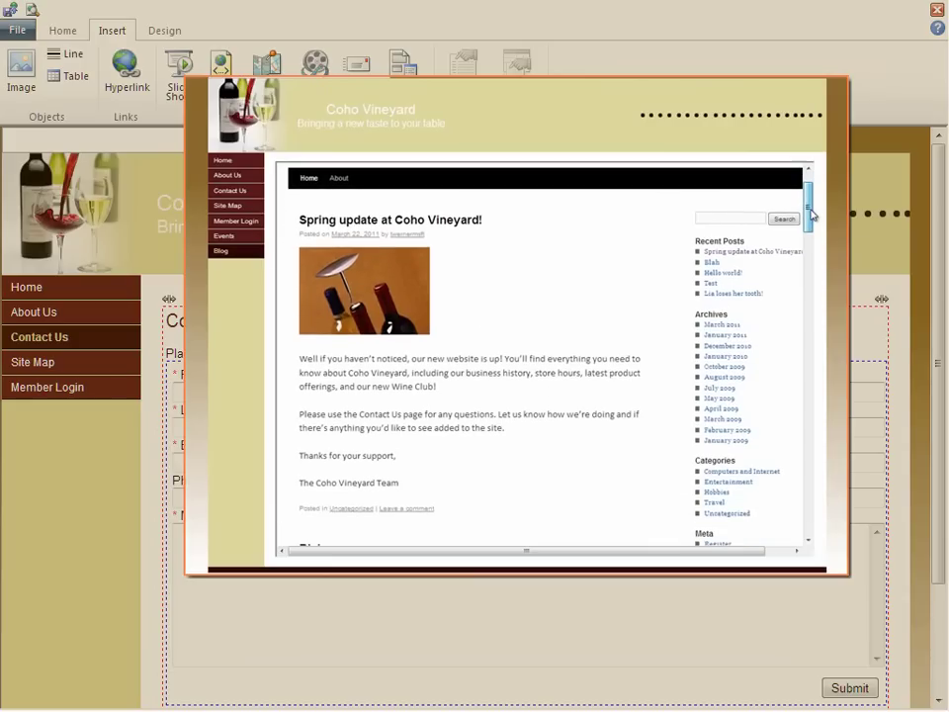
{"action": "scroll", "coordinate": [809, 208], "scroll_direction": "up", "scroll_amount": 1}
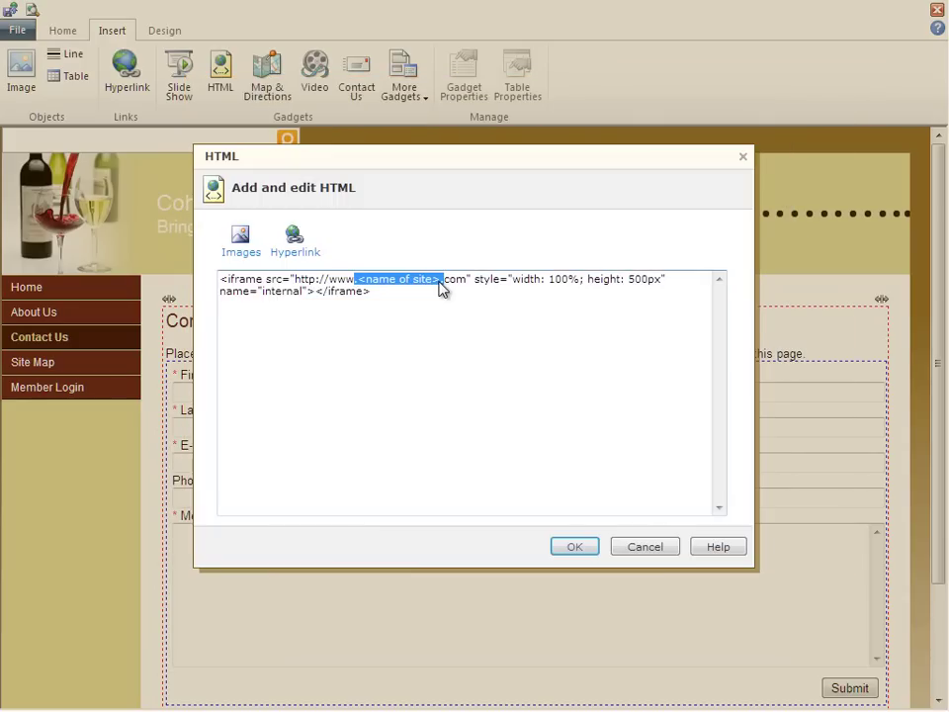
{"action": "left_click", "coordinate": [663, 551]}
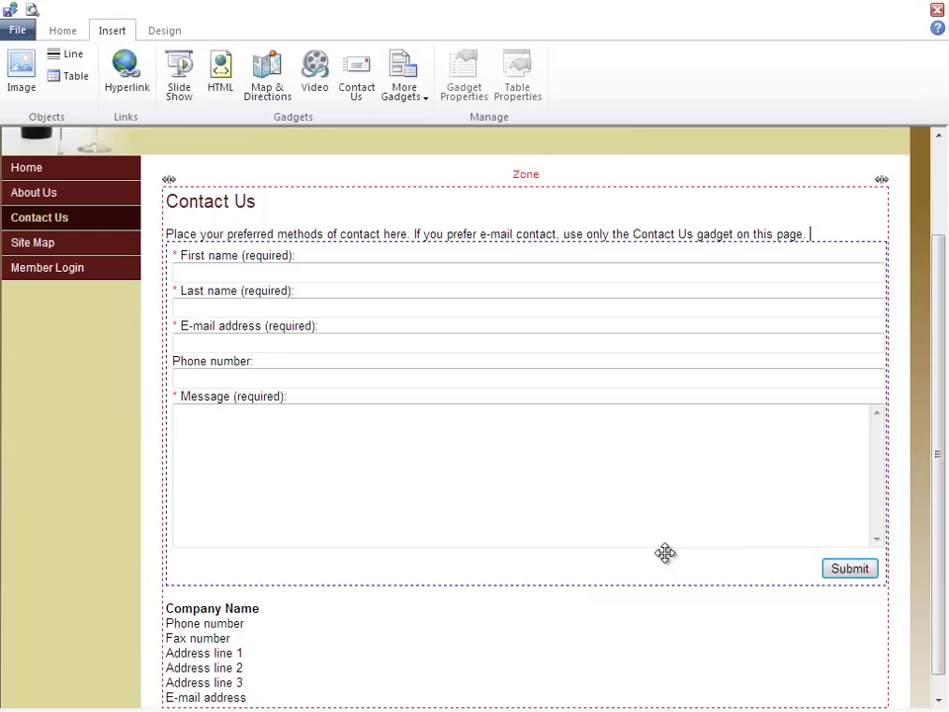
Create a Company Calendar page titled 'Coho Events' with navigation title 'Events'
{"action": "left_click", "coordinate": [63, 31]}
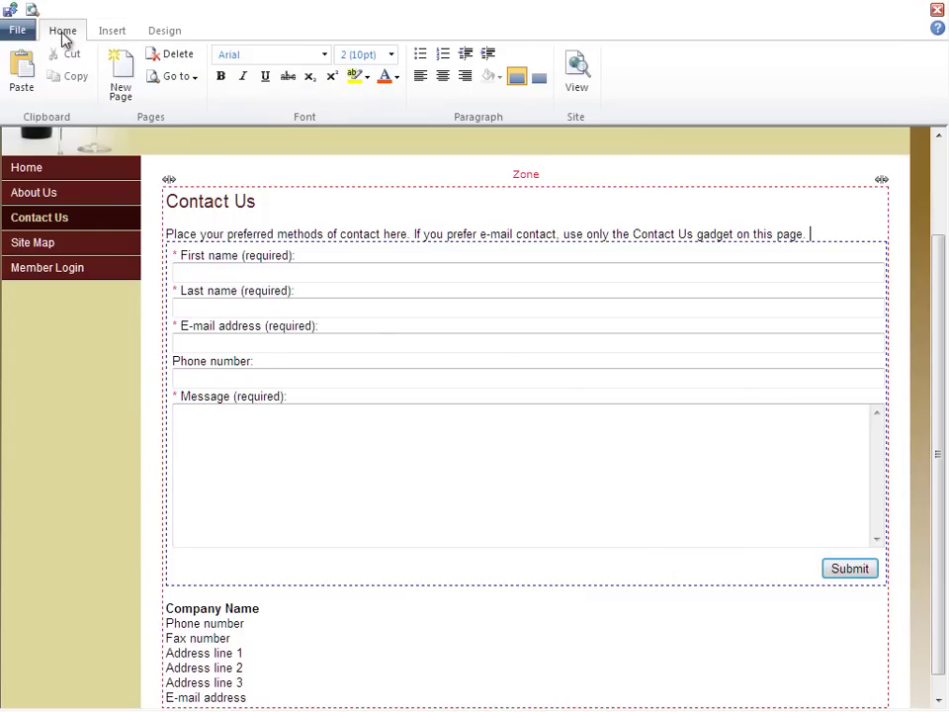
{"action": "left_click", "coordinate": [135, 95]}
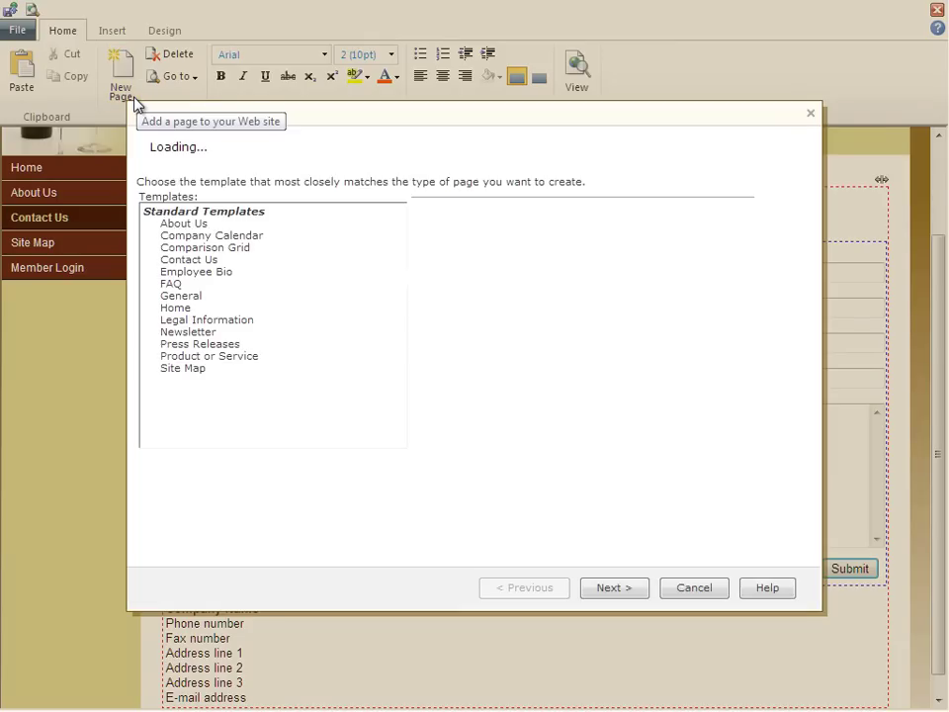
{"action": "left_click", "coordinate": [251, 237]}
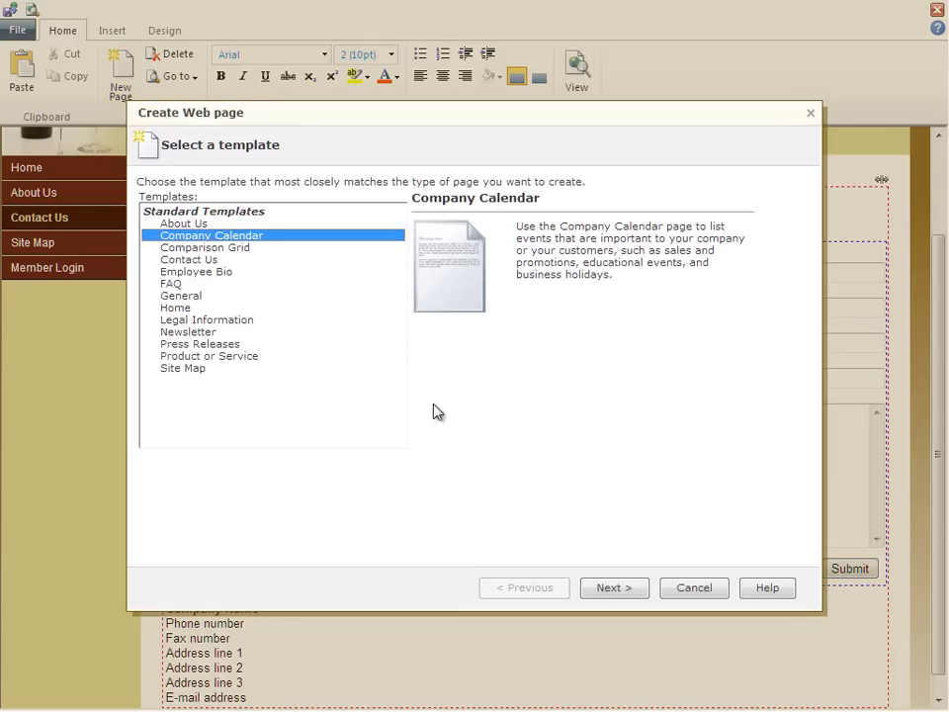
{"action": "left_click", "coordinate": [617, 590]}
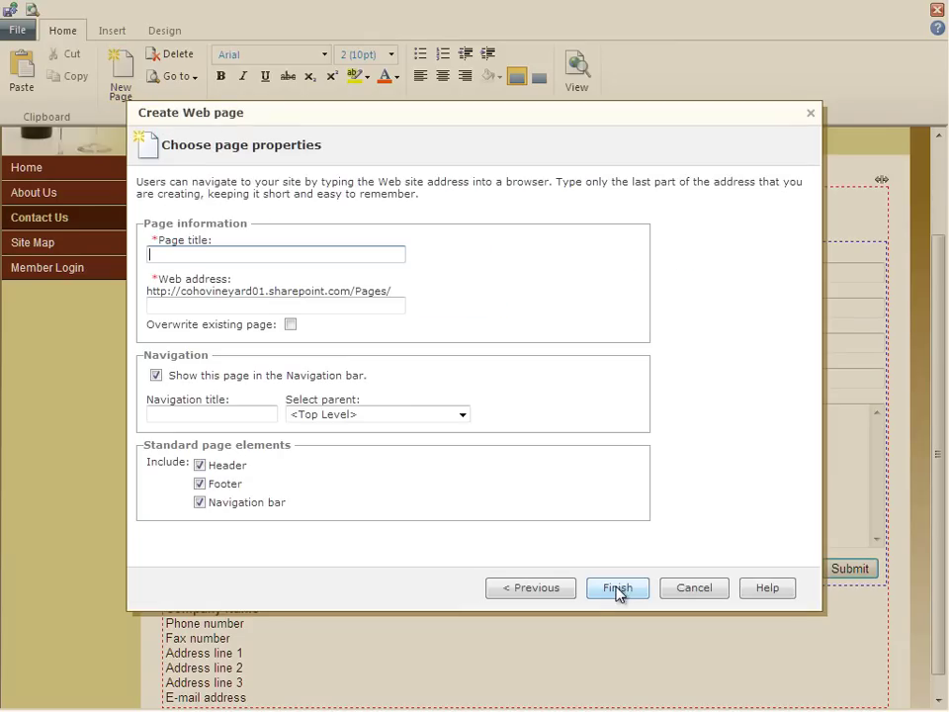
{"action": "type", "text": "Coho Events"}
{"action": "left_click", "coordinate": [353, 305]}
{"action": "key", "text": "Home"}
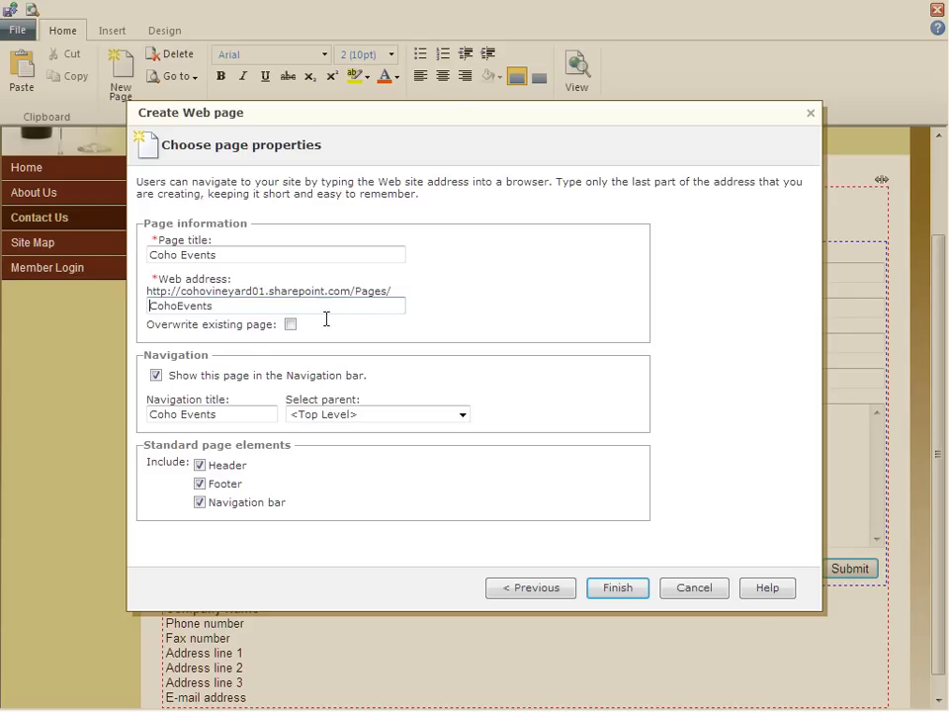
{"action": "double_click", "coordinate": [178, 414]}
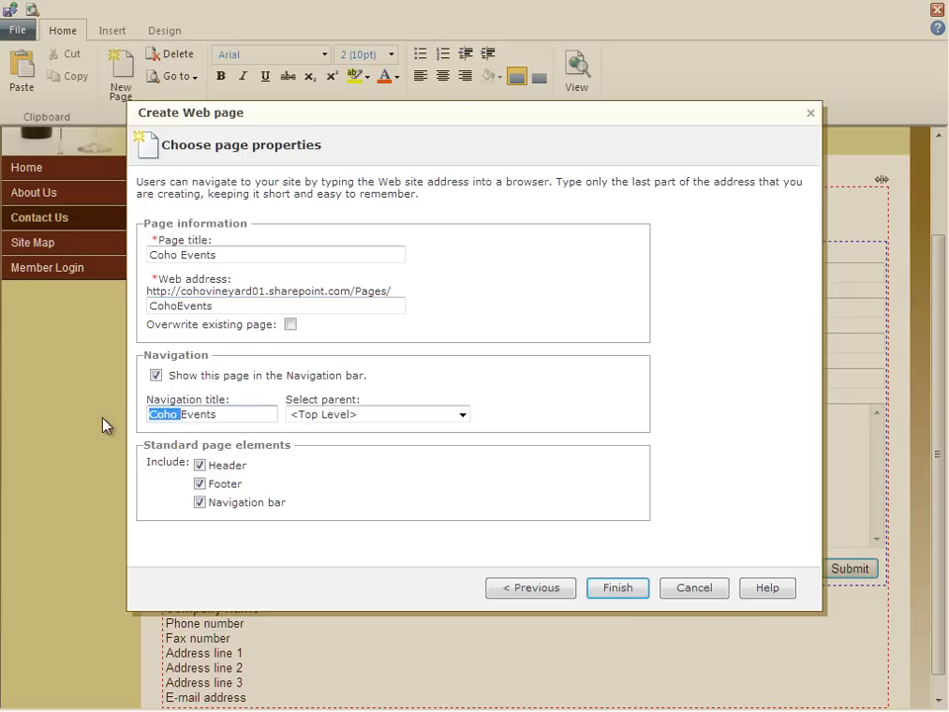
{"action": "key", "text": "Delete"}
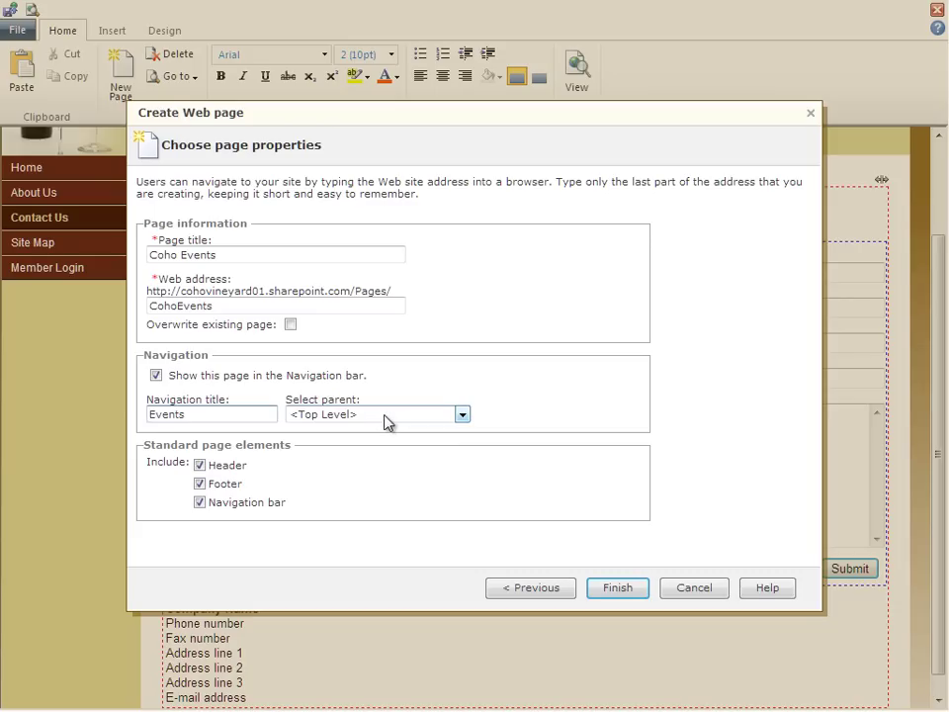
{"action": "left_click", "coordinate": [617, 588]}
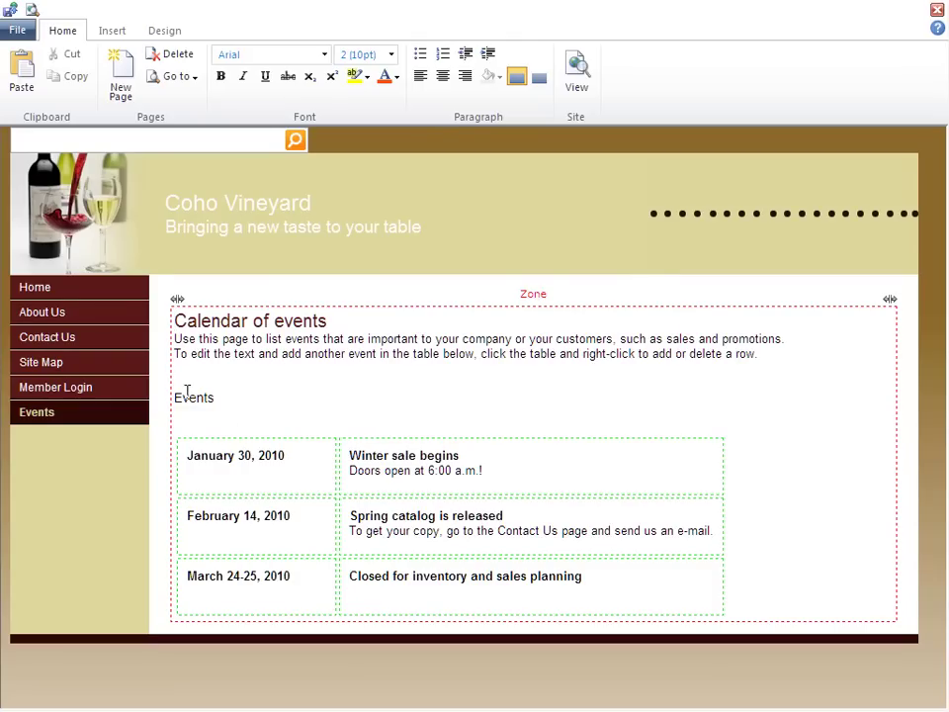
Return to the Home page, now listing Events, and preview the site as visitors see it
{"action": "left_click", "coordinate": [24, 292]}
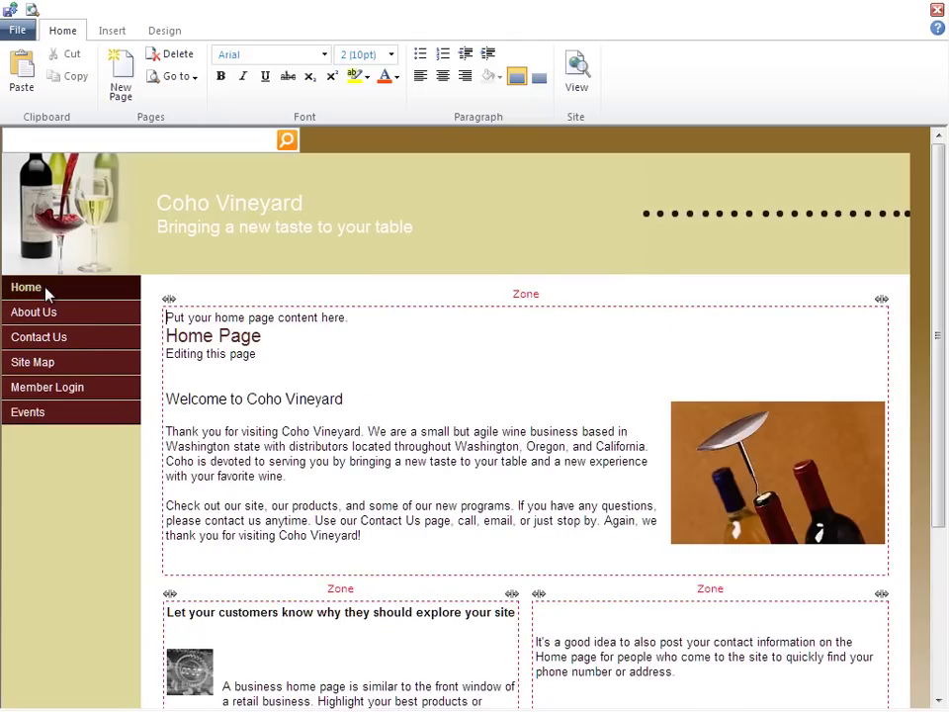
{"action": "left_click", "coordinate": [33, 11]}
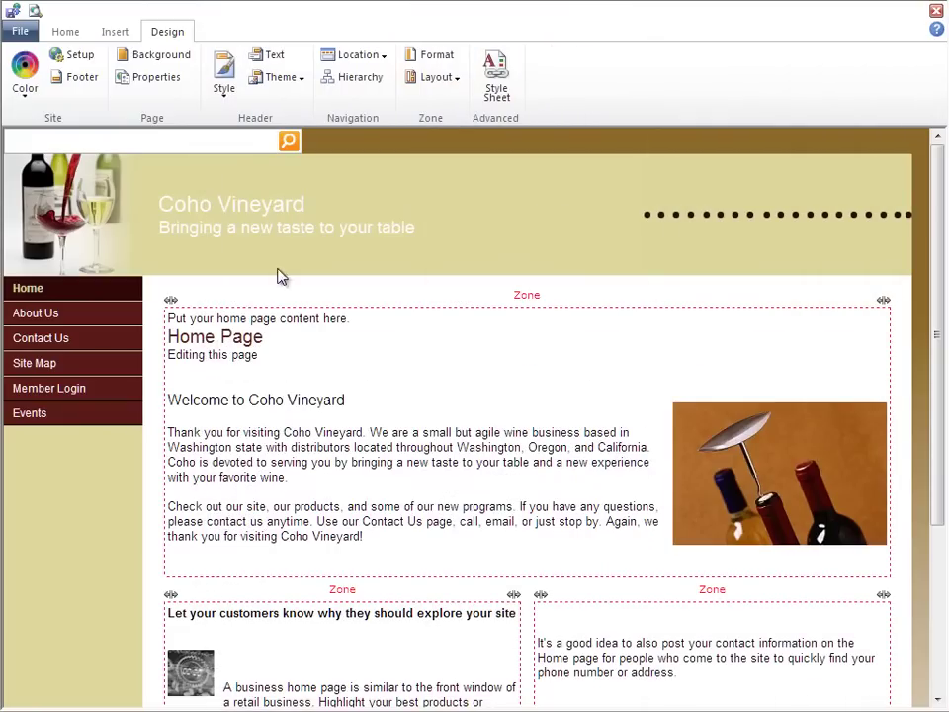
{"action": "left_click", "coordinate": [16, 35]}
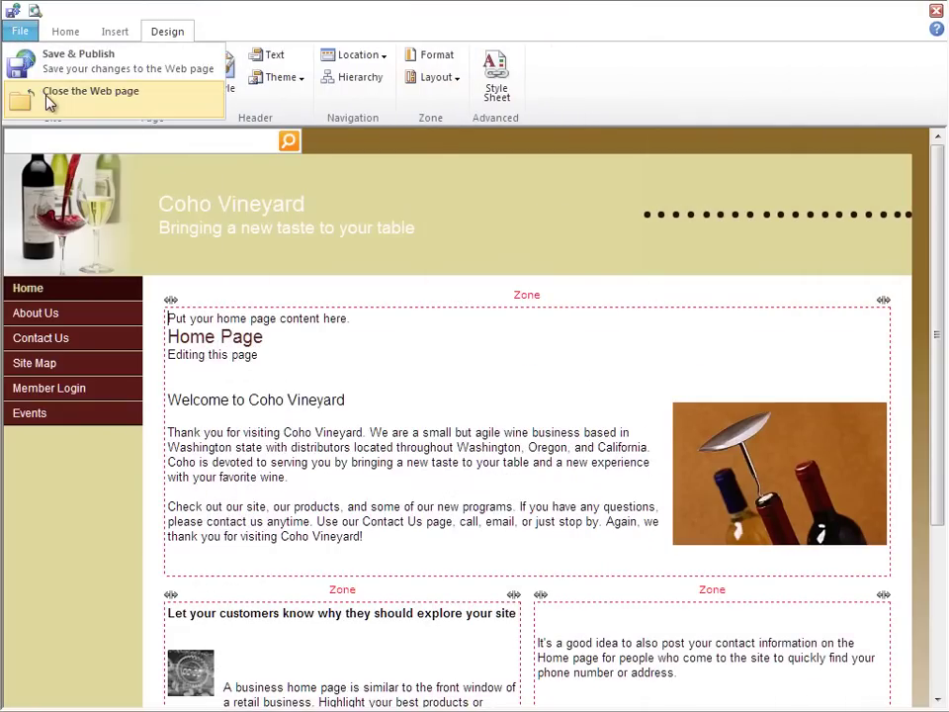
Close the web page editor and check the Outlook inbox for the forwarded Contact Us submission
{"action": "left_click", "coordinate": [18, 97]}
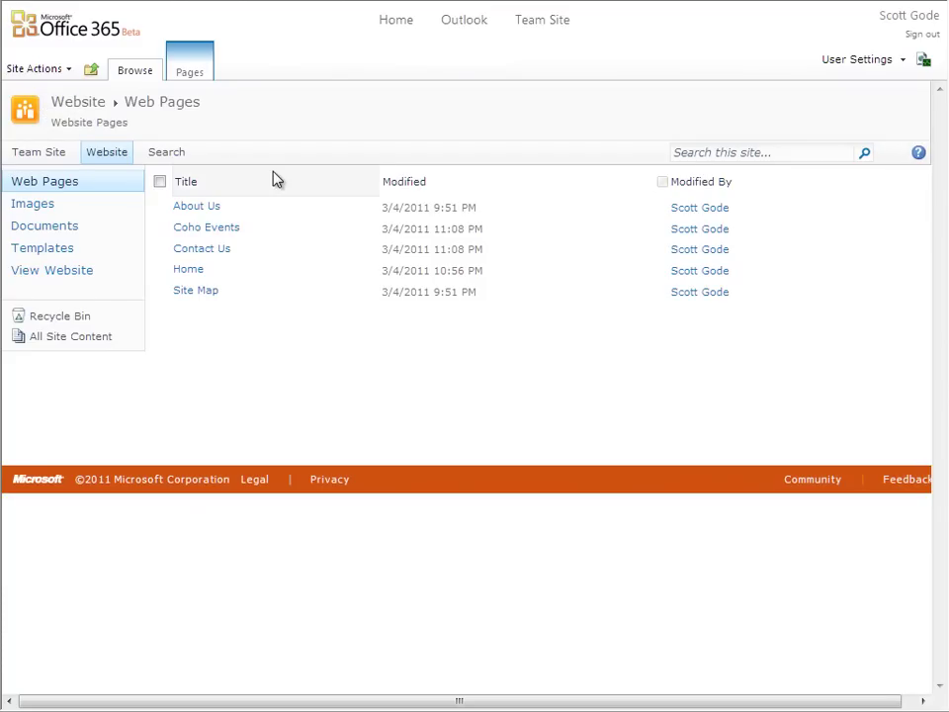
{"action": "left_click", "coordinate": [464, 22]}
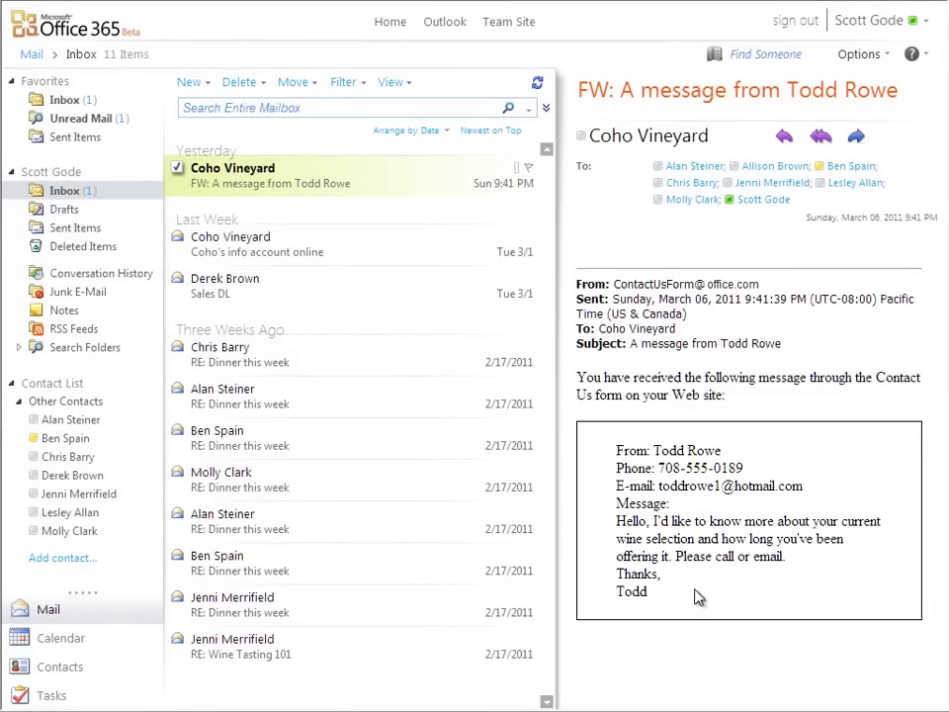
Leave the Outlook inbox and return to the Coho Team Site home page
{"action": "left_click", "coordinate": [506, 22]}
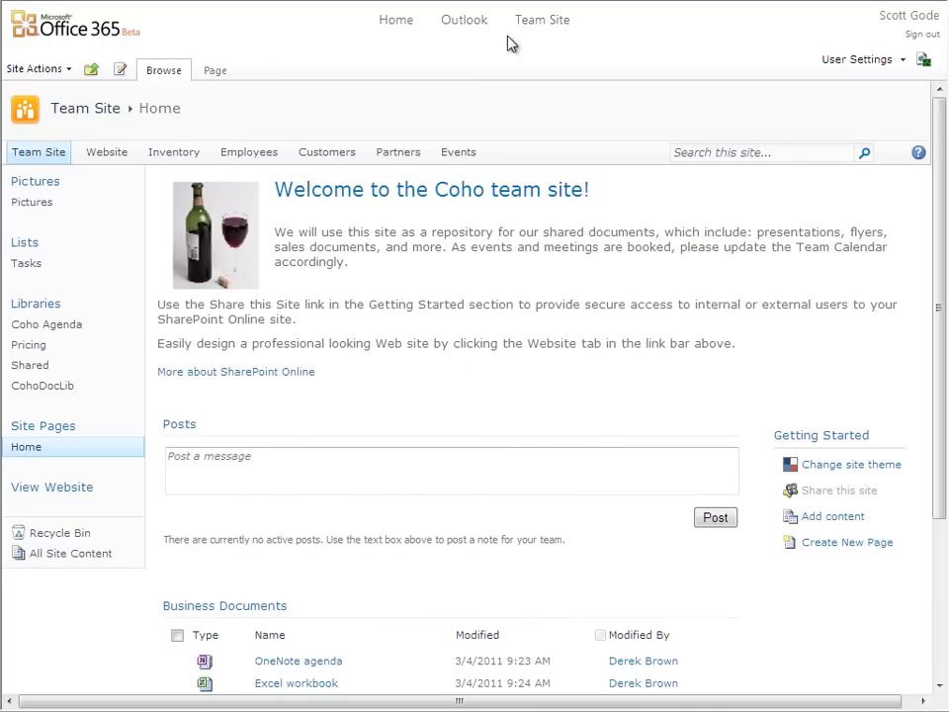